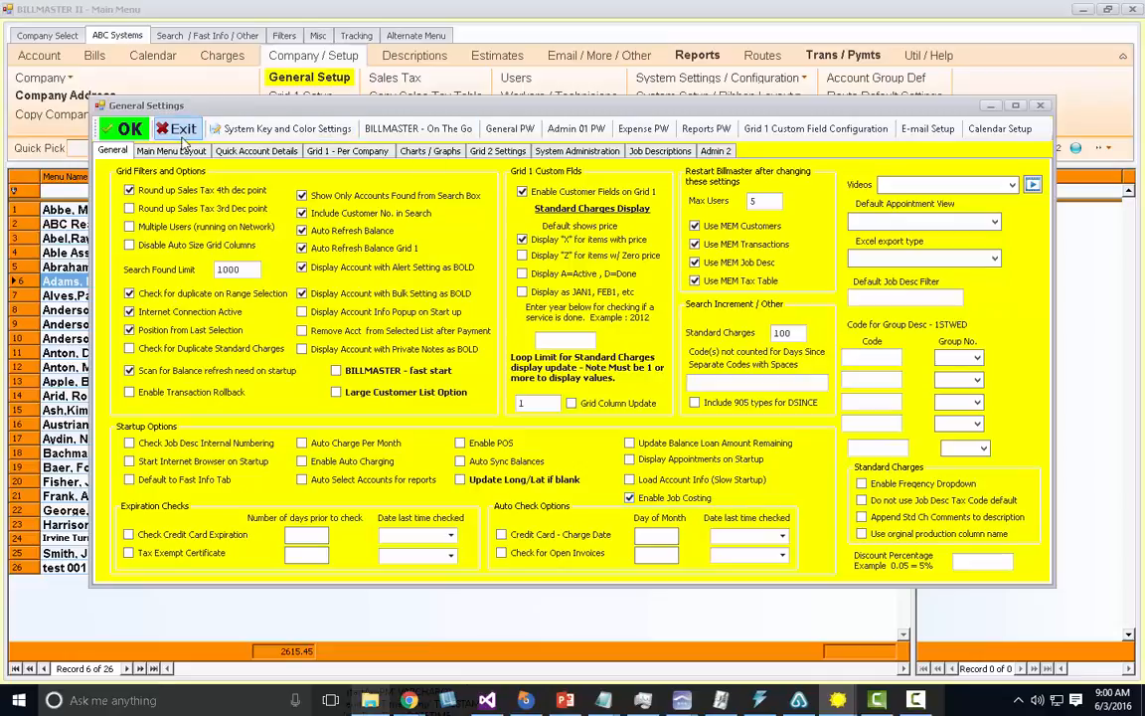
Step: Accept the General Settings and open the job descriptions for creating and modifying
{"action": "left_click", "coordinate": [129, 130]}
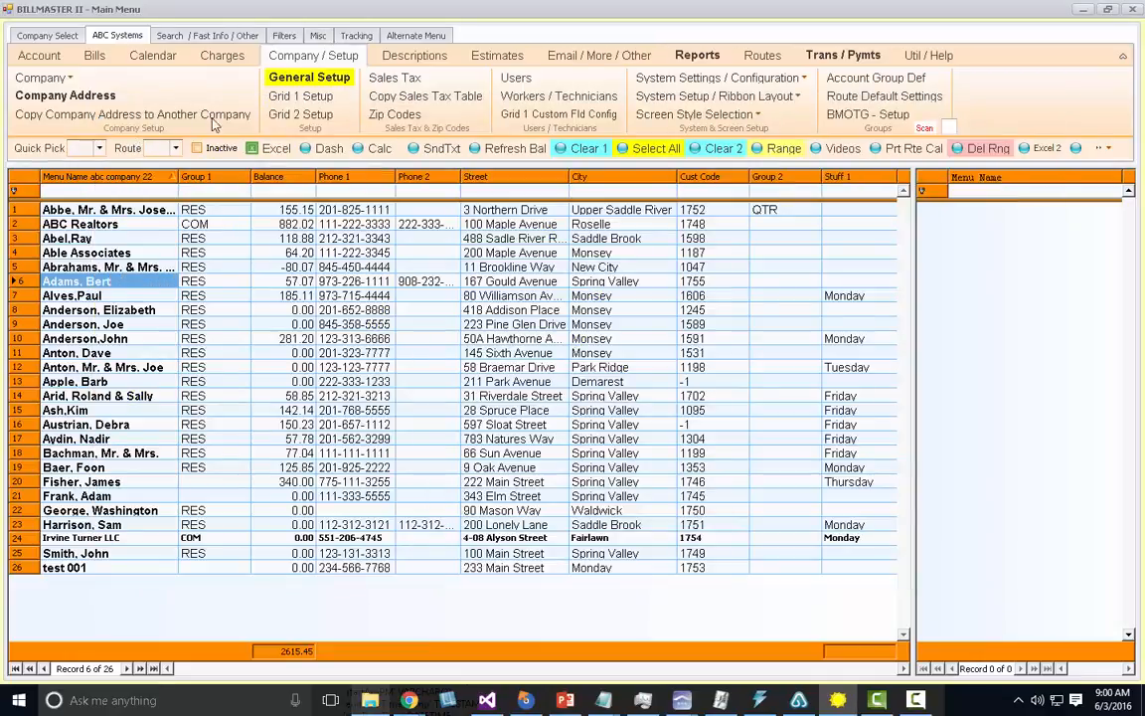
{"action": "left_click", "coordinate": [417, 60]}
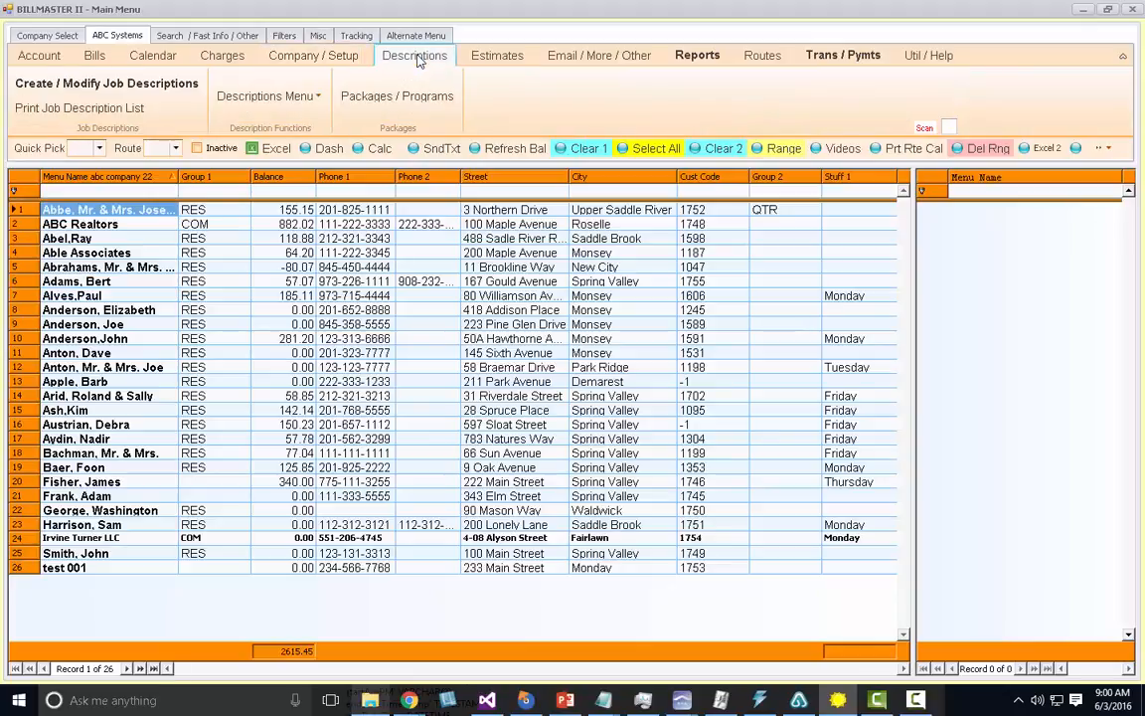
{"action": "left_click", "coordinate": [152, 87]}
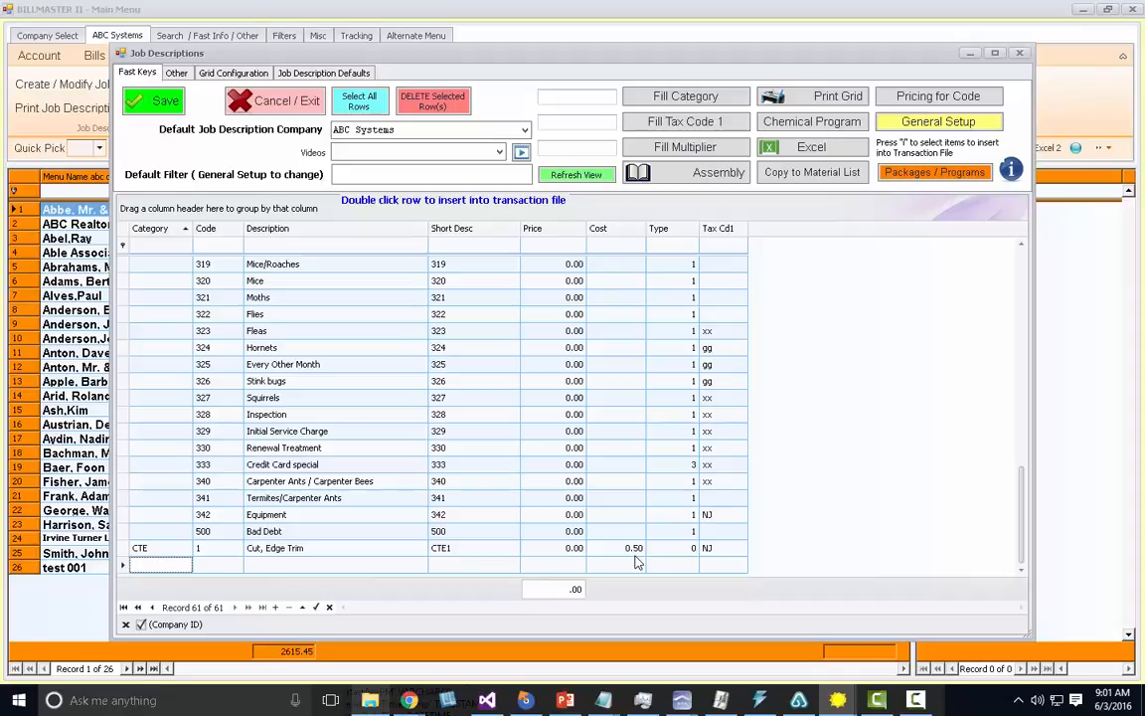
Step: Check the Cost column's visibility option in the job description grid configuration
{"action": "left_click", "coordinate": [234, 76]}
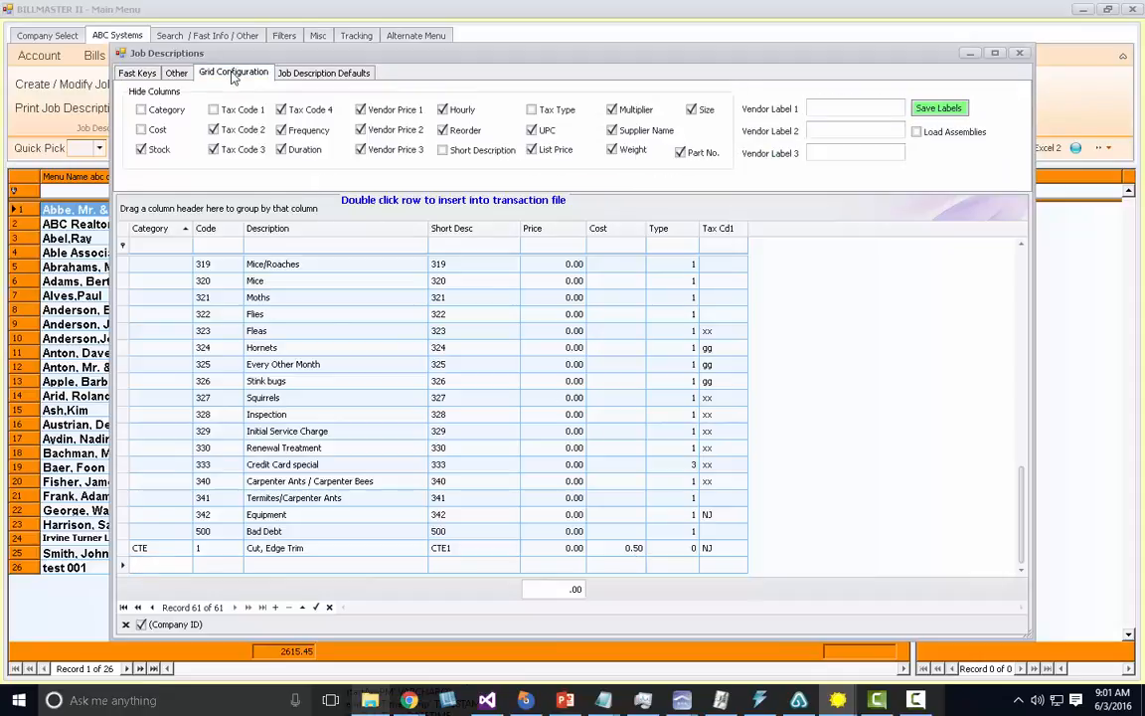
{"action": "left_click", "coordinate": [142, 130]}
{"action": "left_click", "coordinate": [155, 135]}
Step: Save the job description records and close the job descriptions
{"action": "left_click", "coordinate": [141, 71]}
{"action": "left_click", "coordinate": [155, 100]}
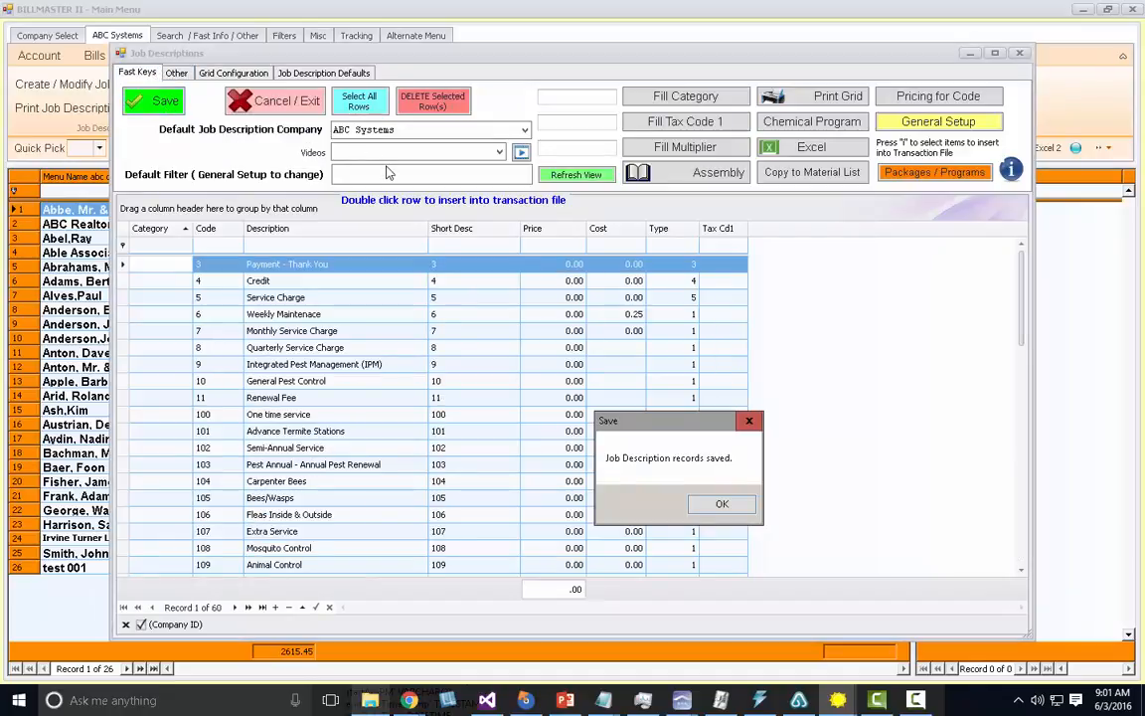
{"action": "left_click", "coordinate": [722, 504]}
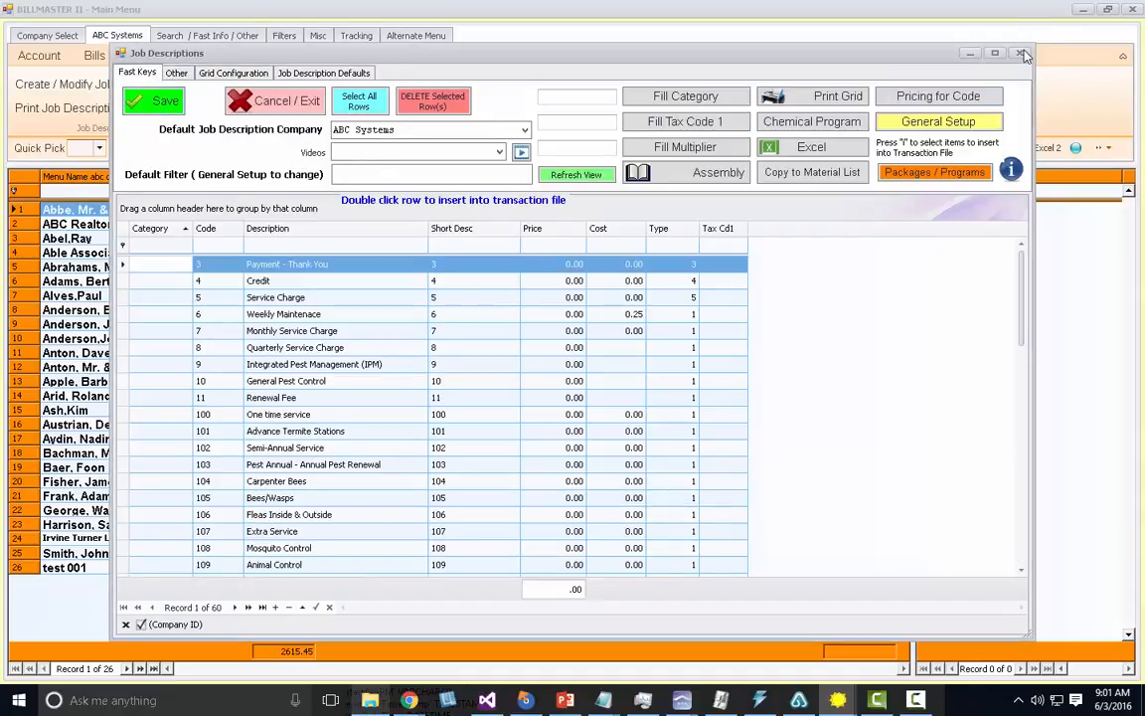
{"action": "left_click", "coordinate": [1021, 53]}
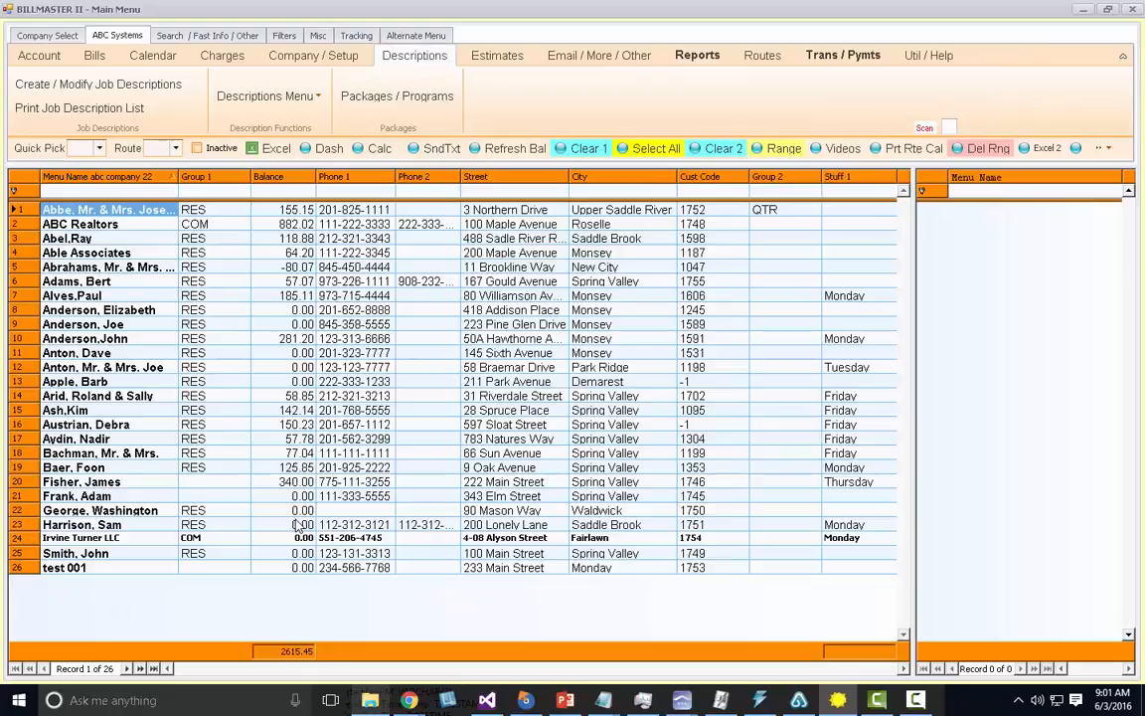
Step: Open the standard charges of Able Associates, look over the monthly and pricing settings including estimated hours, and leave without saving
{"action": "right_click", "coordinate": [162, 253]}
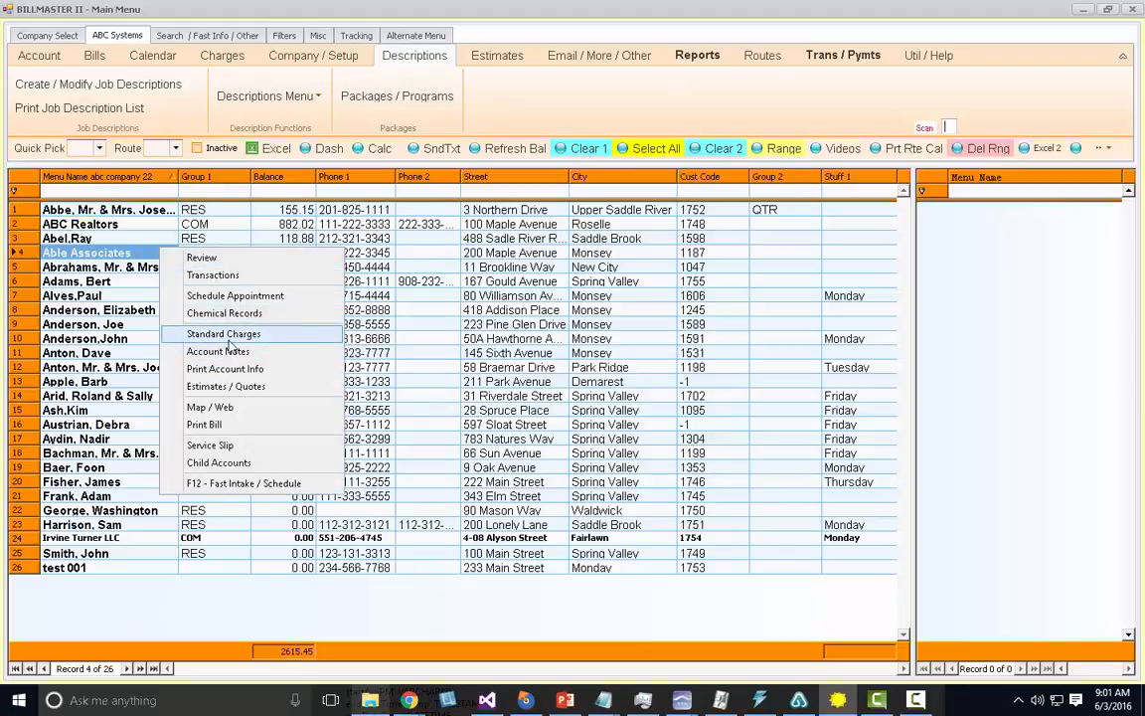
{"action": "left_click", "coordinate": [229, 339]}
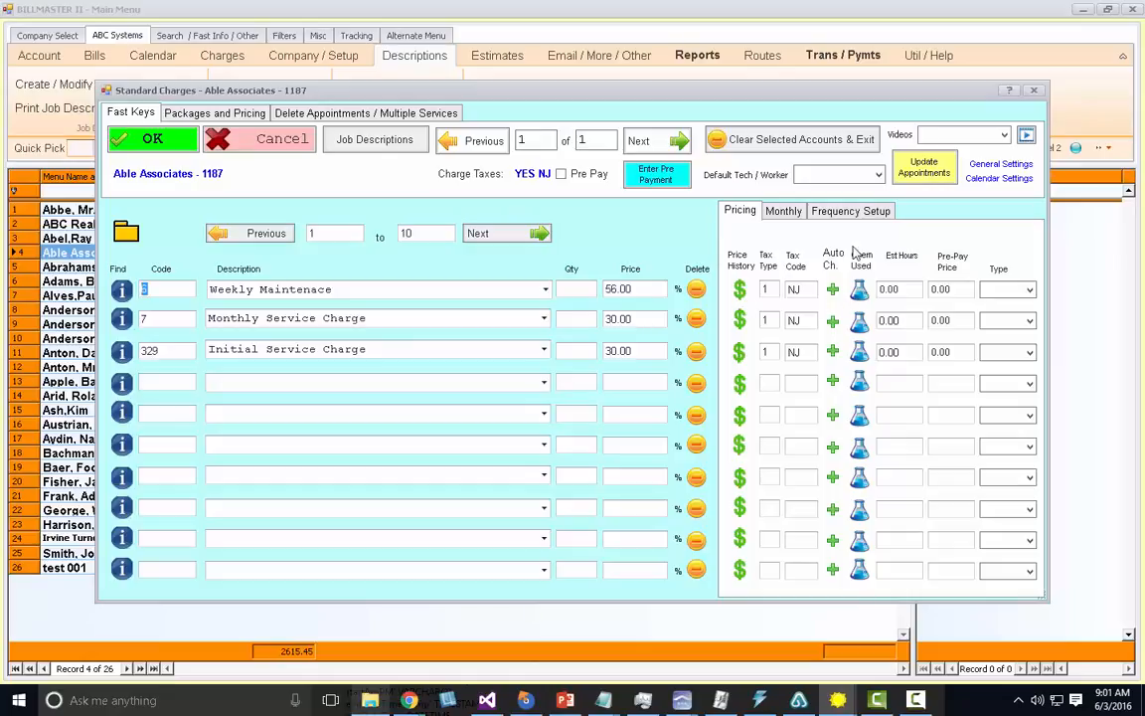
{"action": "left_click", "coordinate": [826, 215]}
{"action": "left_click", "coordinate": [785, 213]}
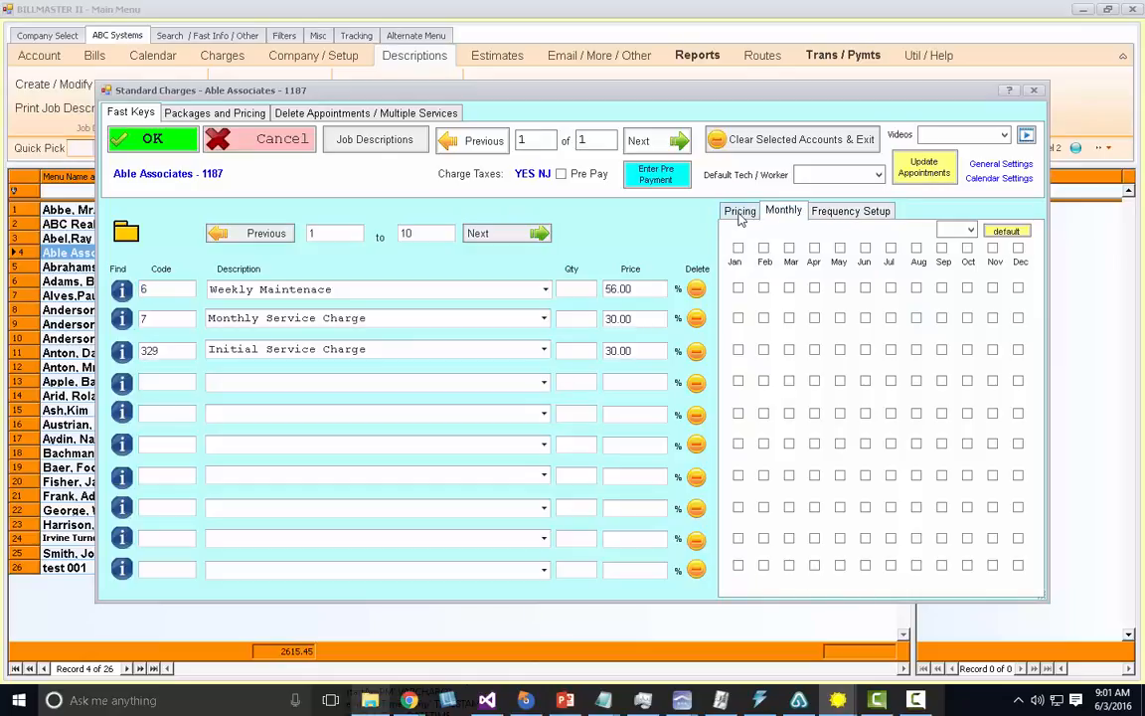
{"action": "left_click", "coordinate": [740, 211]}
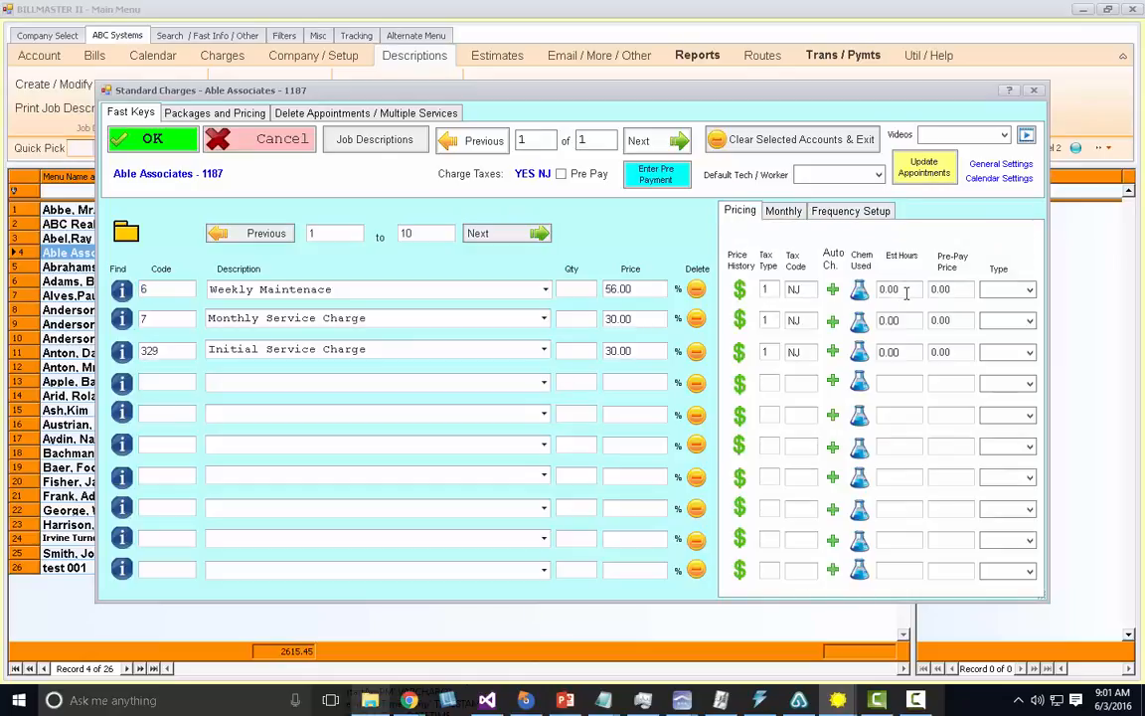
{"action": "left_click", "coordinate": [905, 290]}
{"action": "left_click", "coordinate": [266, 144]}
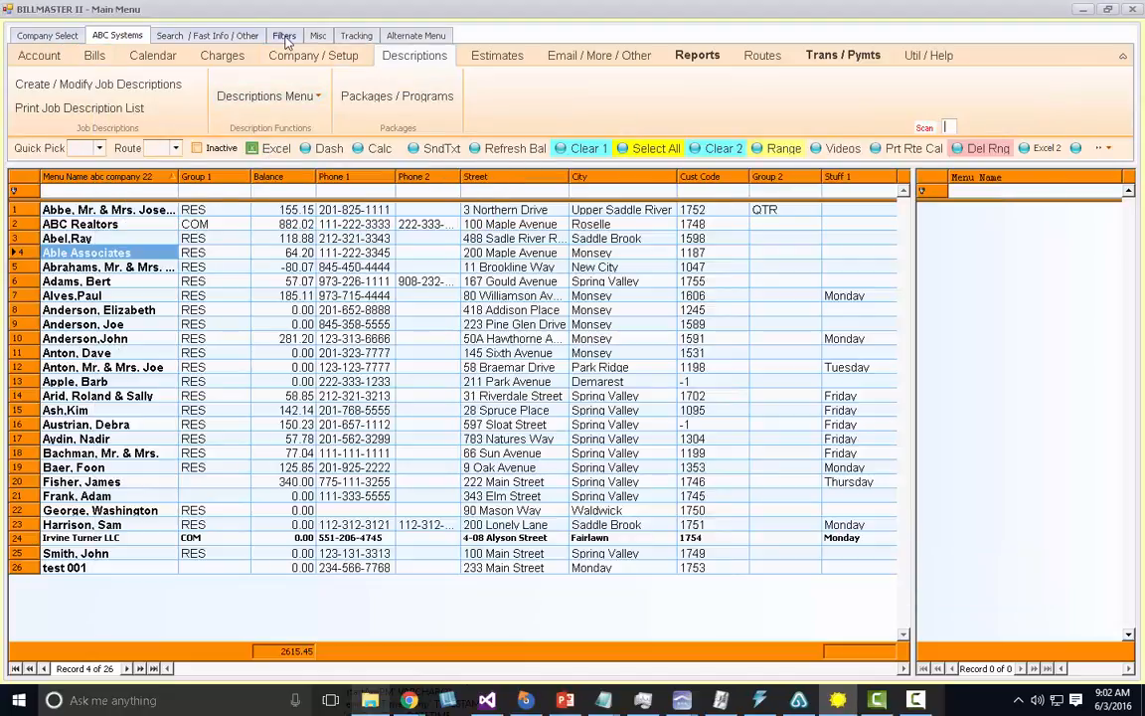
Step: Apply charge code 6 (Weekly Maintenace) to the accounts in rows 5 to 14, allowing transactions without a price, and close the charges
{"action": "left_click", "coordinate": [220, 54]}
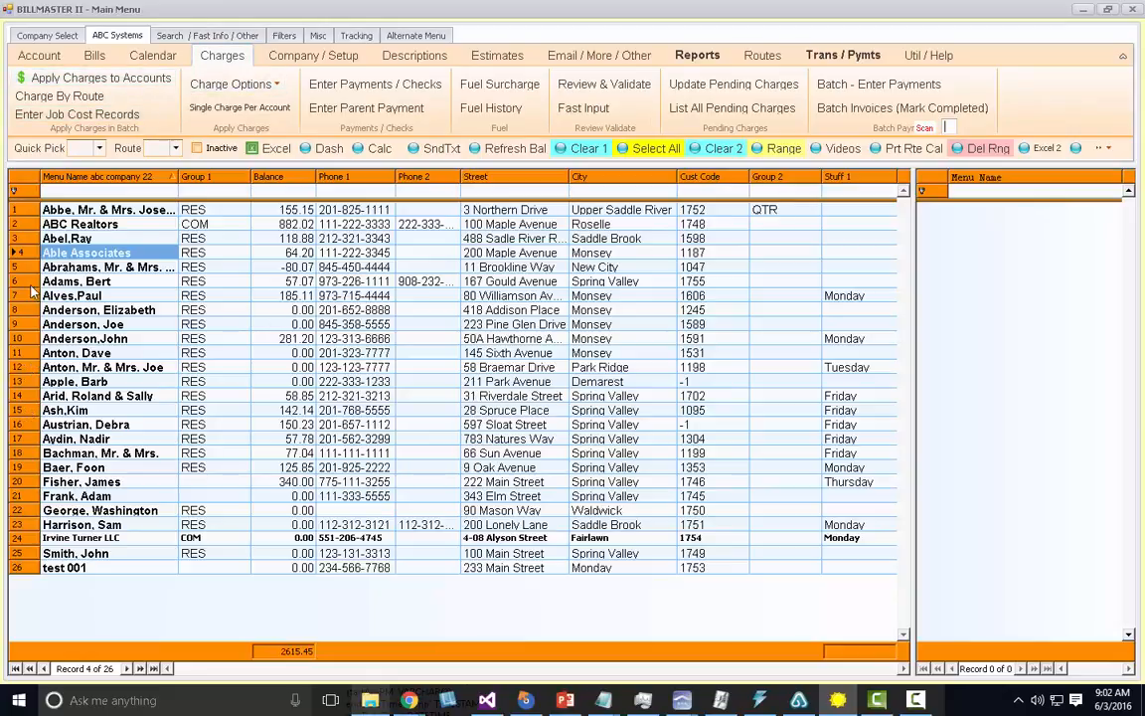
{"action": "left_click_drag", "start_coordinate": [30, 266], "coordinate": [28, 395]}
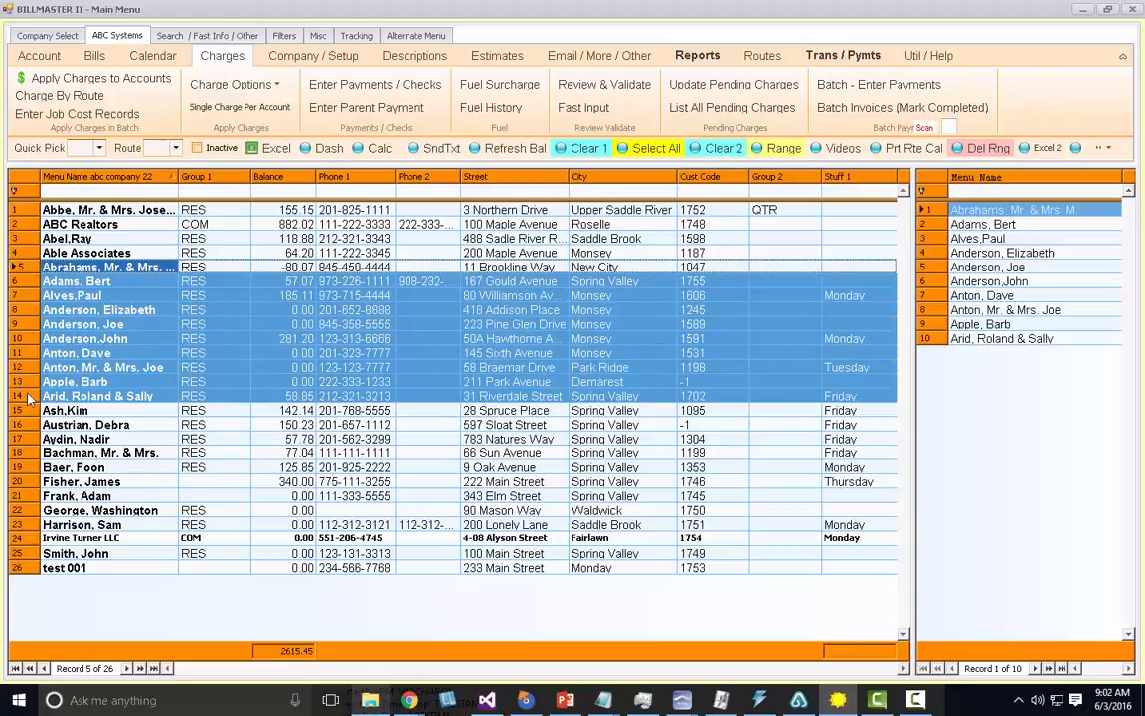
{"action": "left_click", "coordinate": [58, 80]}
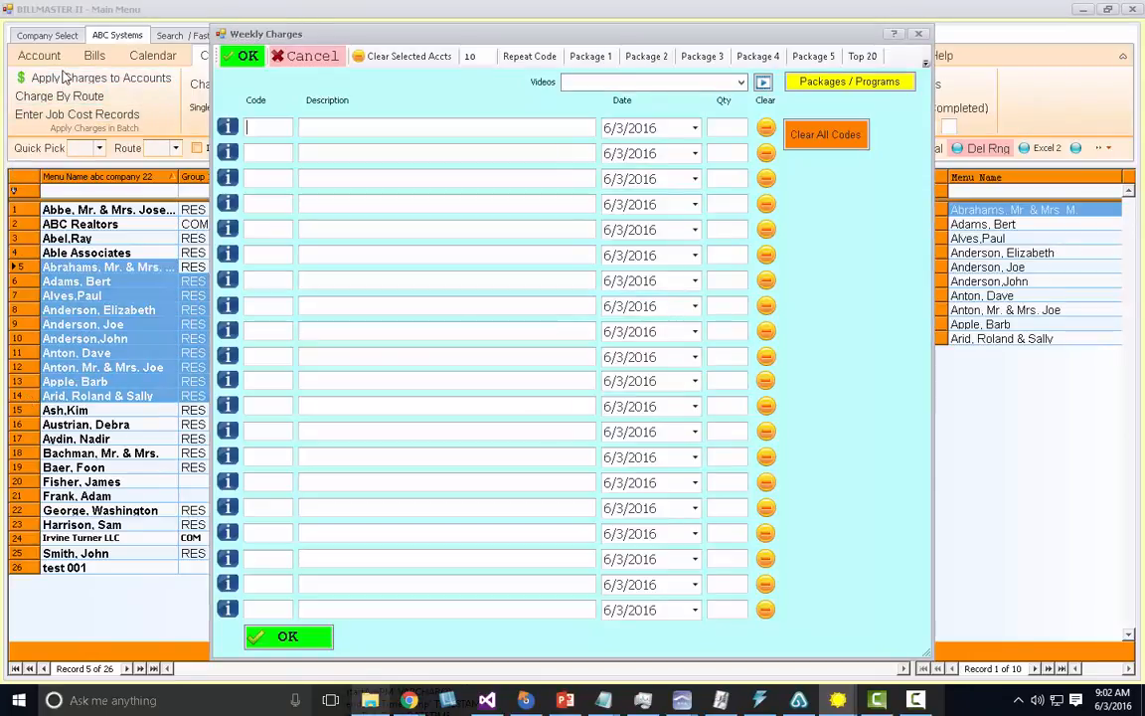
{"action": "type", "text": "1"}
{"action": "left_click", "coordinate": [253, 62]}
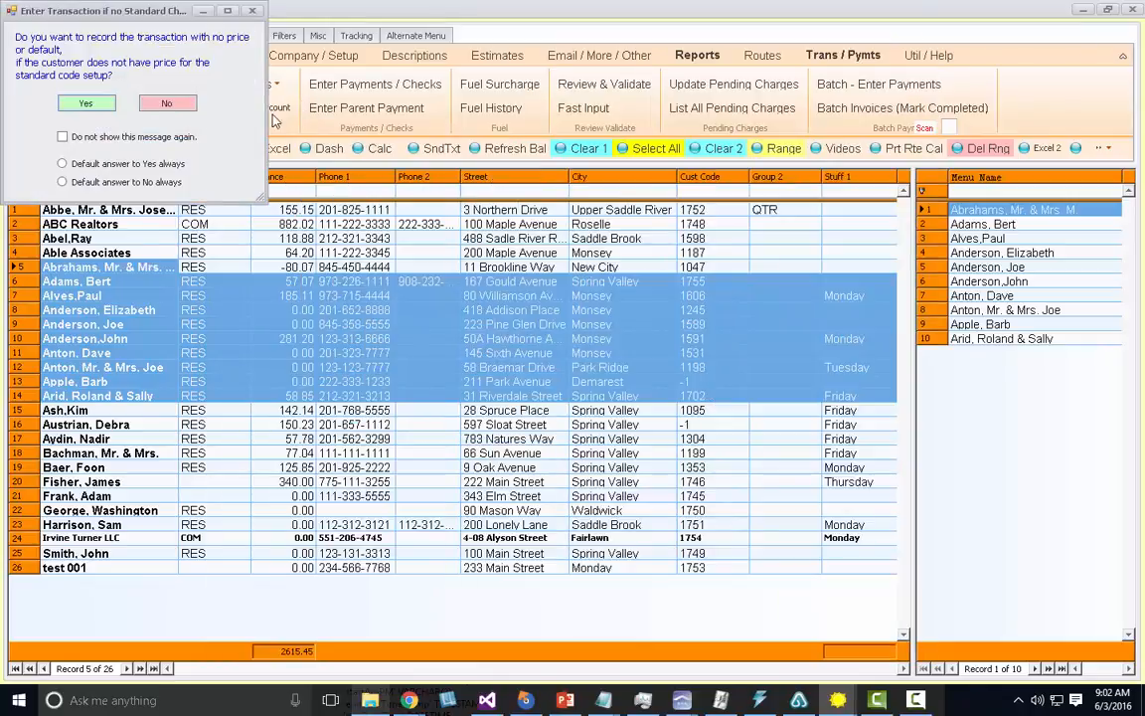
{"action": "left_click", "coordinate": [96, 106]}
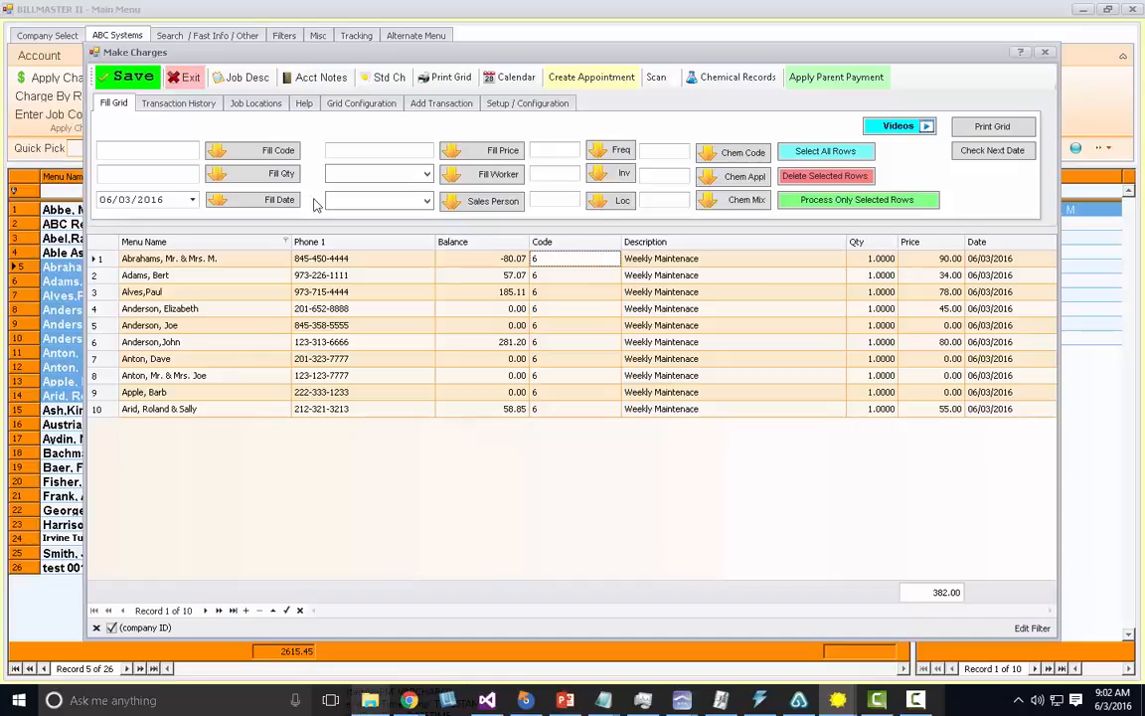
{"action": "left_click", "coordinate": [191, 80]}
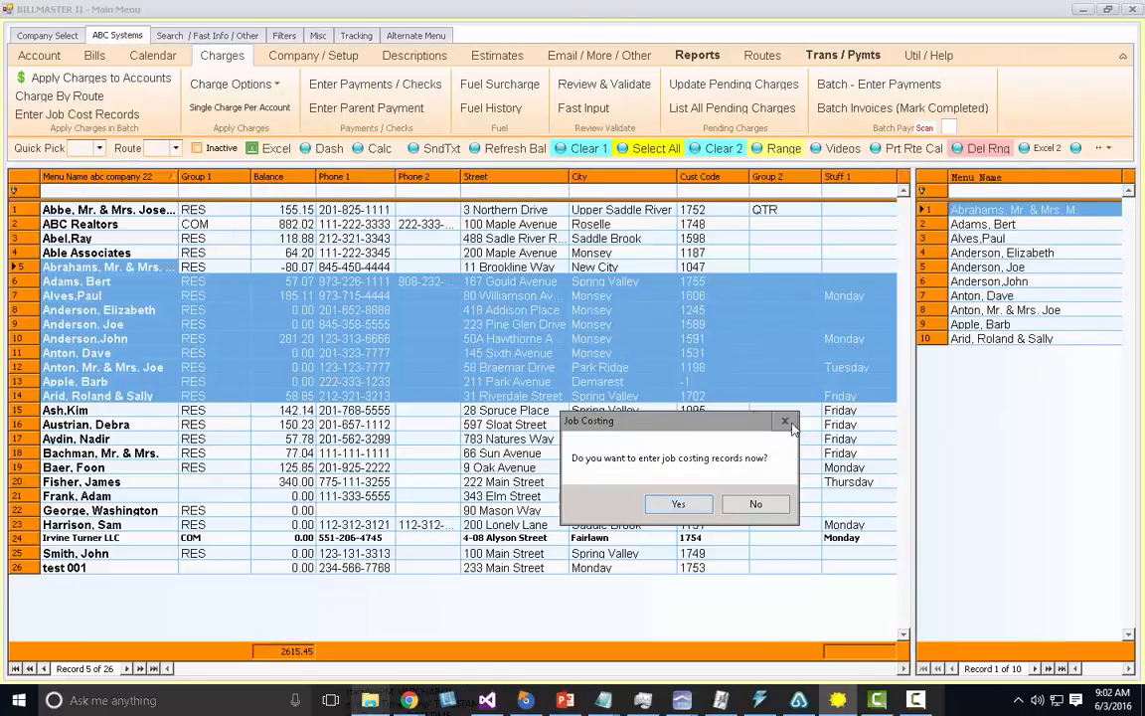
Step: Agree to enter job costing records for the new charges, with 6/15/2016 as the date of work
{"action": "left_click_drag", "start_coordinate": [673, 415], "coordinate": [474, 237]}
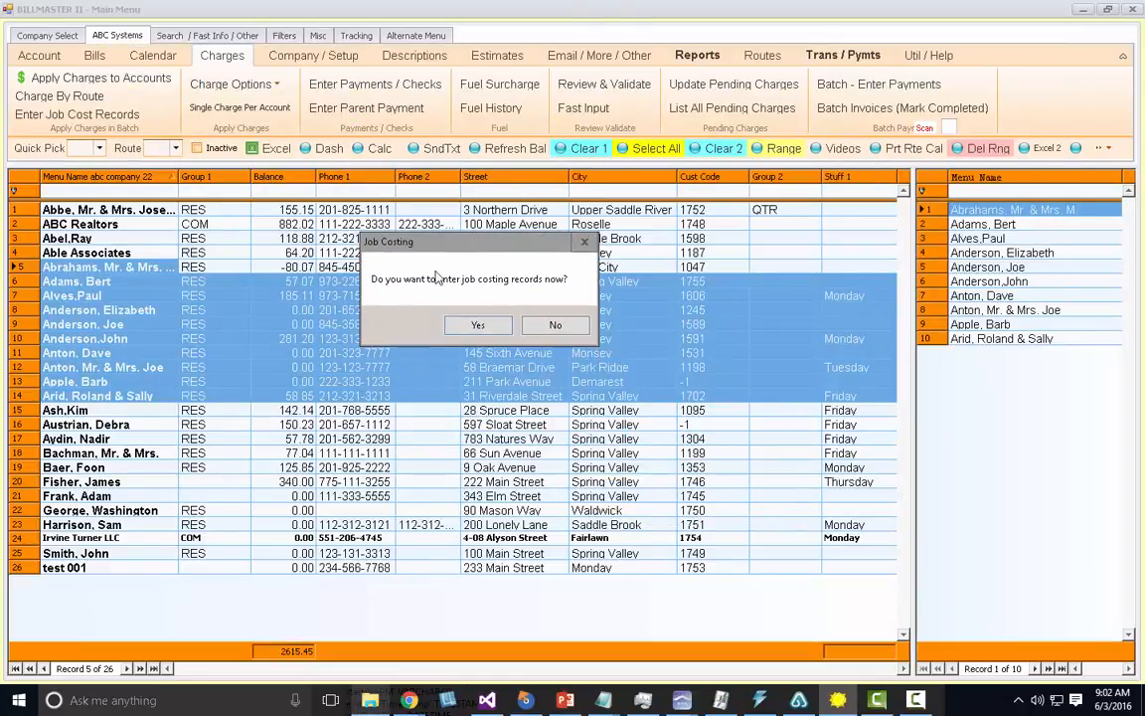
{"action": "left_click", "coordinate": [478, 326]}
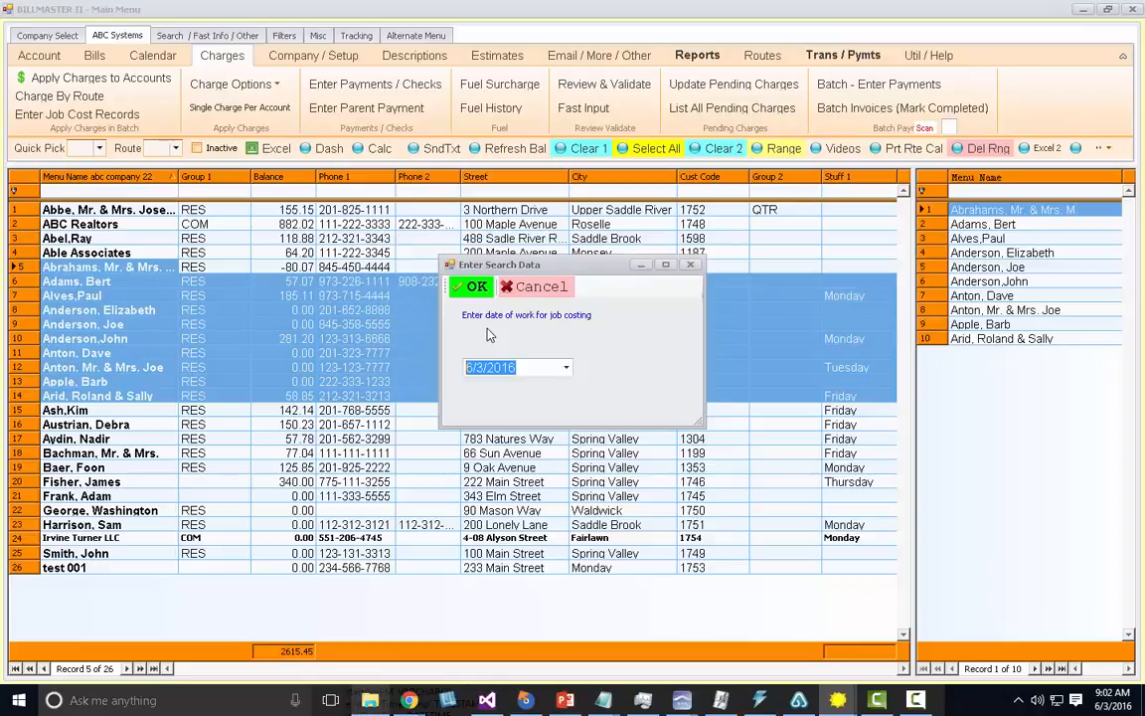
{"action": "left_click", "coordinate": [565, 367]}
{"action": "left_click", "coordinate": [533, 440]}
{"action": "left_click", "coordinate": [476, 287]}
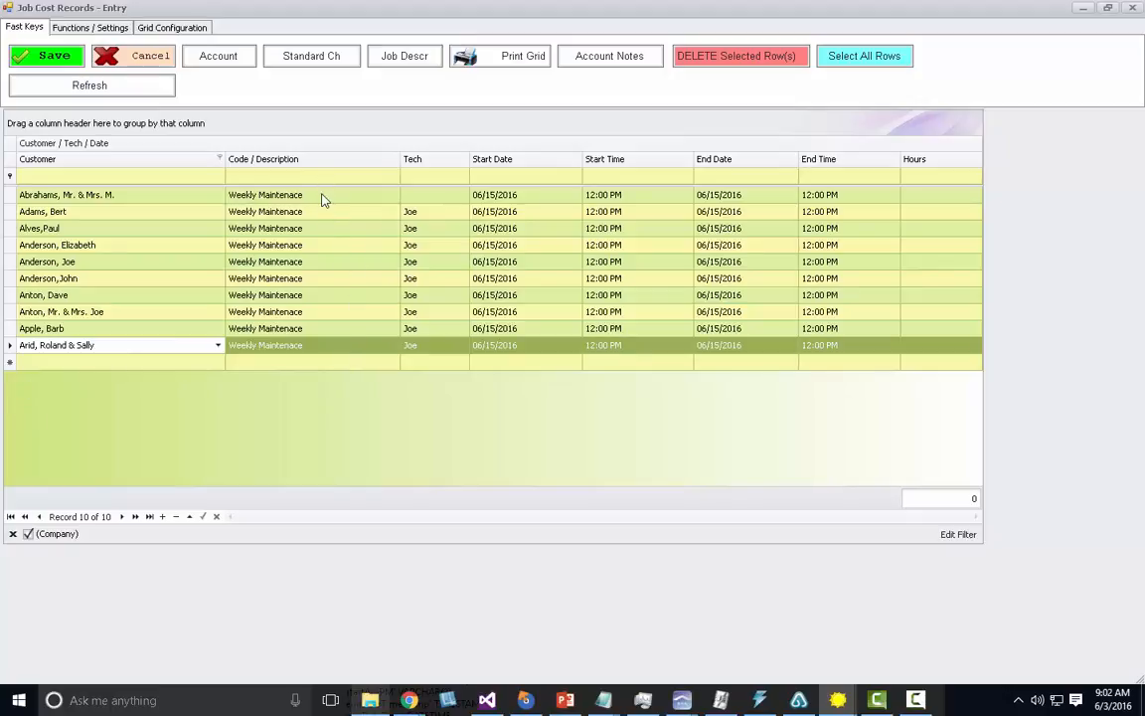
Step: Set the end times of the second through sixth job cost records to 3:00, 4:00, 5:00, 6:00 and 7:00 PM, and save
{"action": "left_click", "coordinate": [809, 200]}
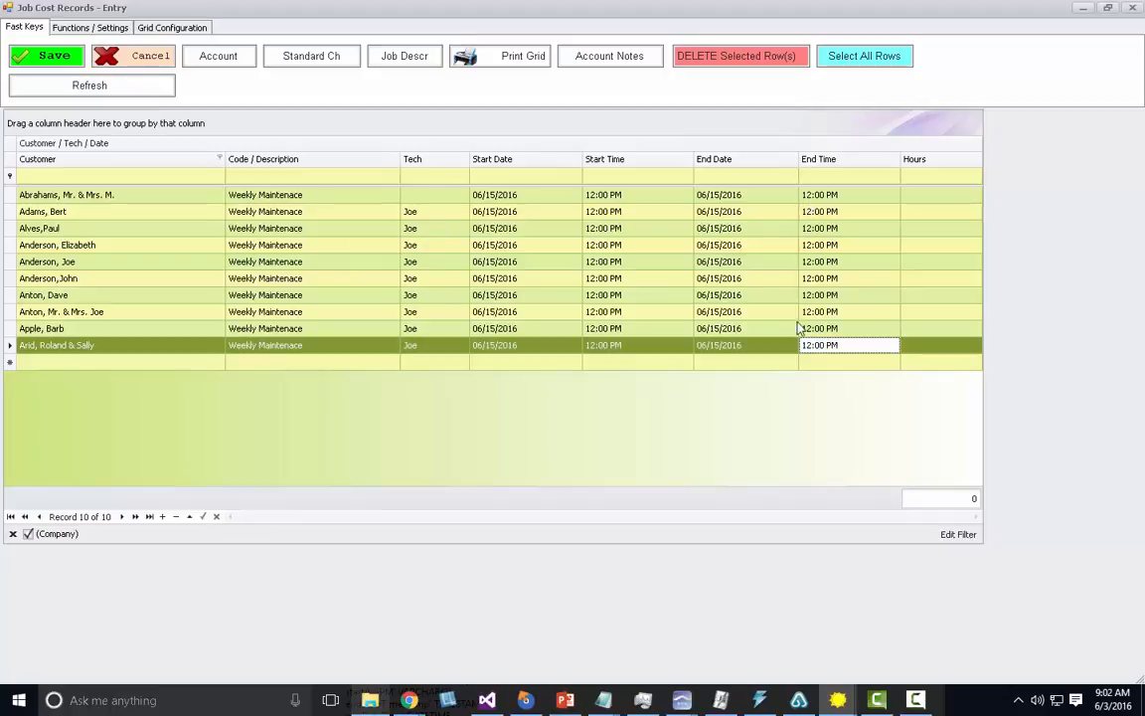
{"action": "left_click", "coordinate": [809, 212]}
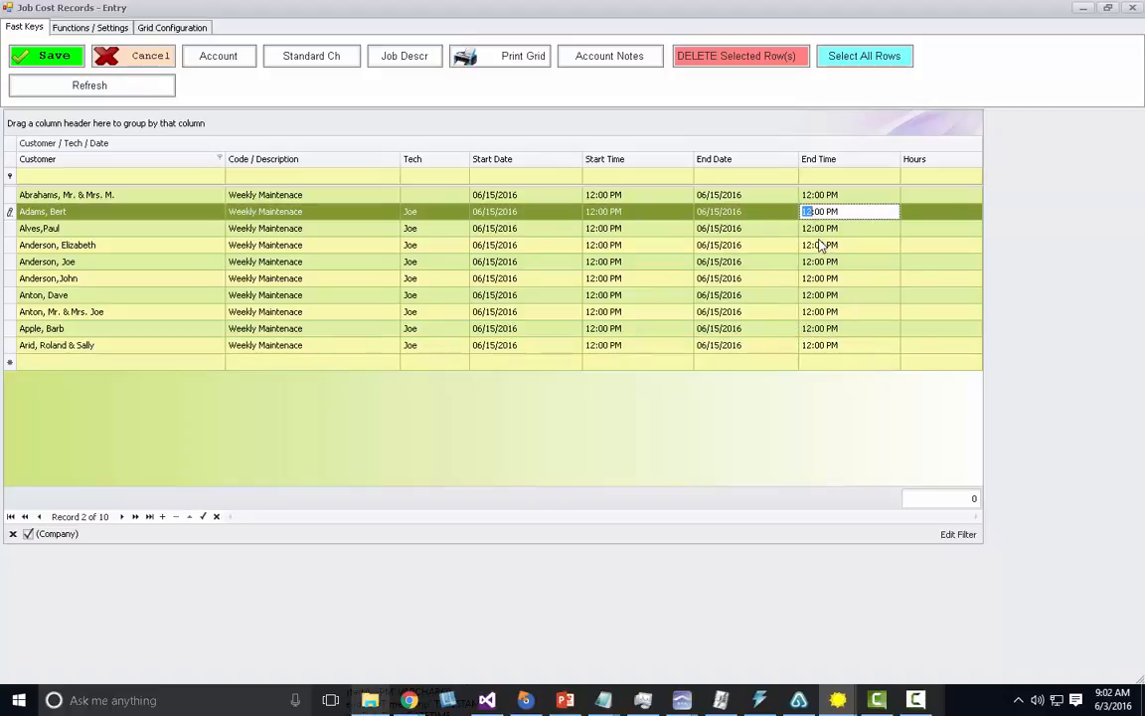
{"action": "type", "text": "3"}
{"action": "key", "text": "Down"}
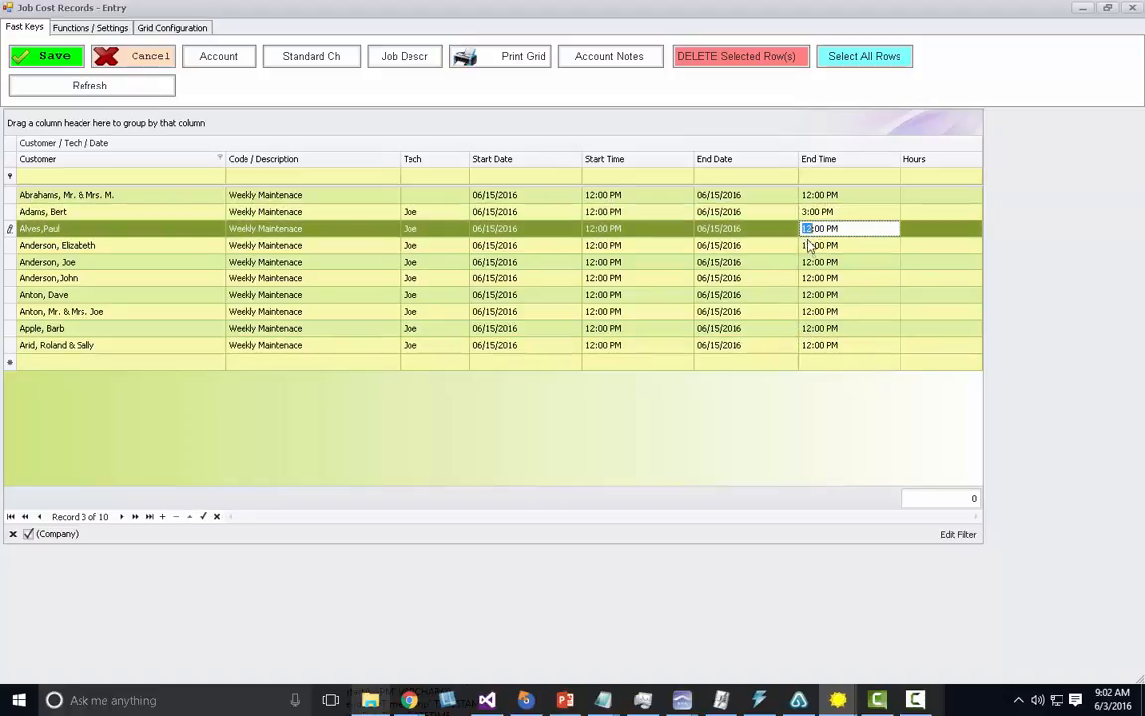
{"action": "type", "text": "34"}
{"action": "key", "text": "Down"}
{"action": "type", "text": "5"}
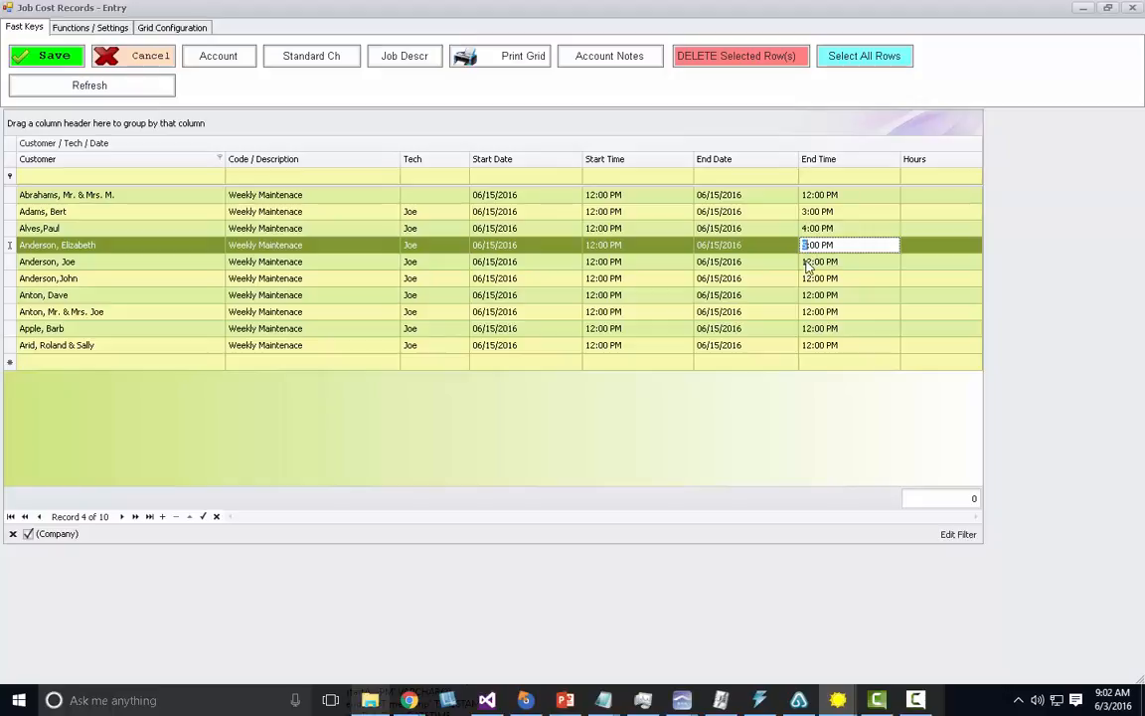
{"action": "key", "text": "Down"}
{"action": "type", "text": "6"}
{"action": "key", "text": "Down"}
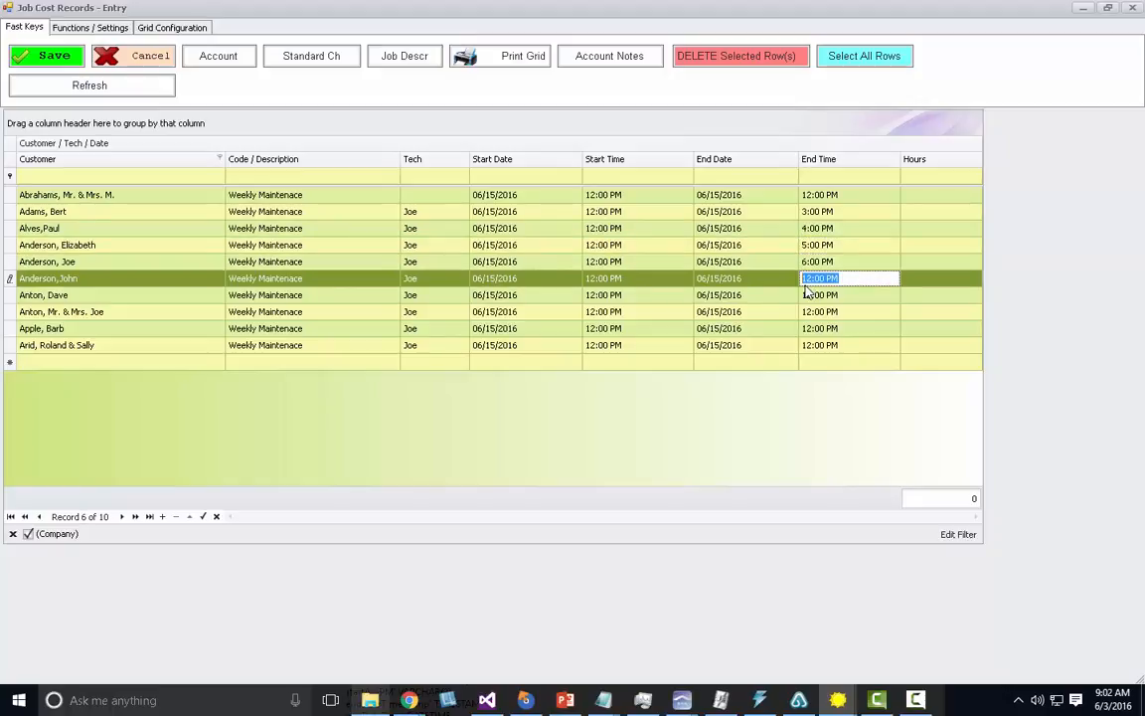
{"action": "type", "text": "7"}
{"action": "key", "text": "Down"}
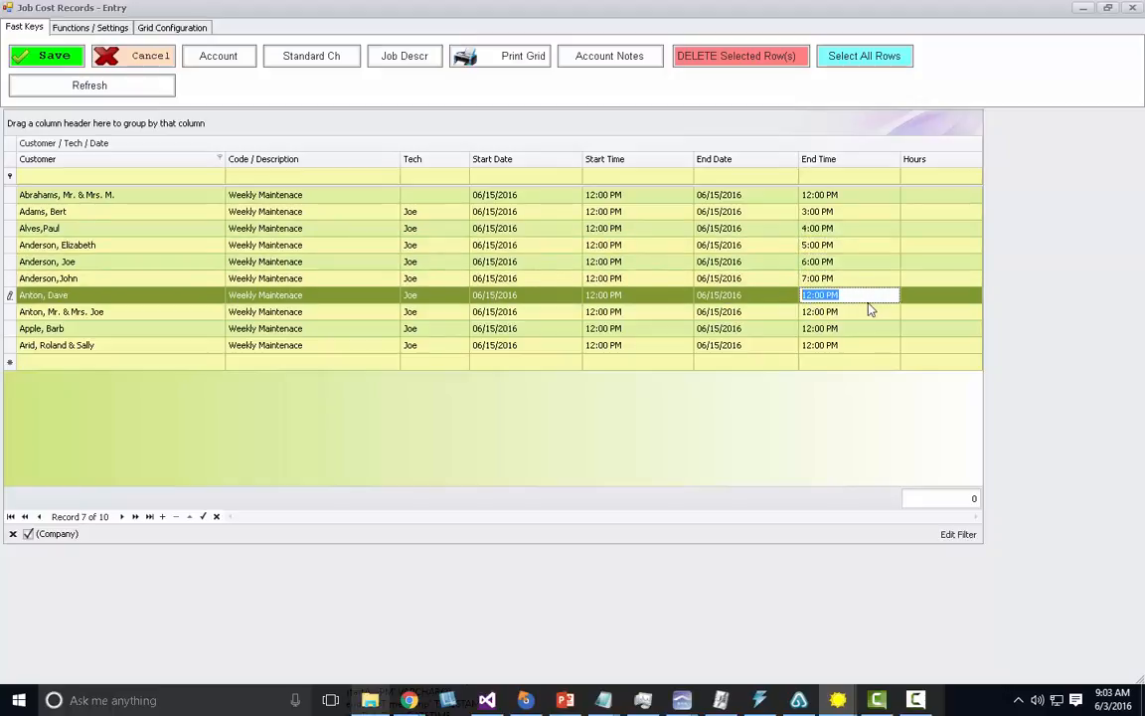
{"action": "left_click", "coordinate": [66, 57]}
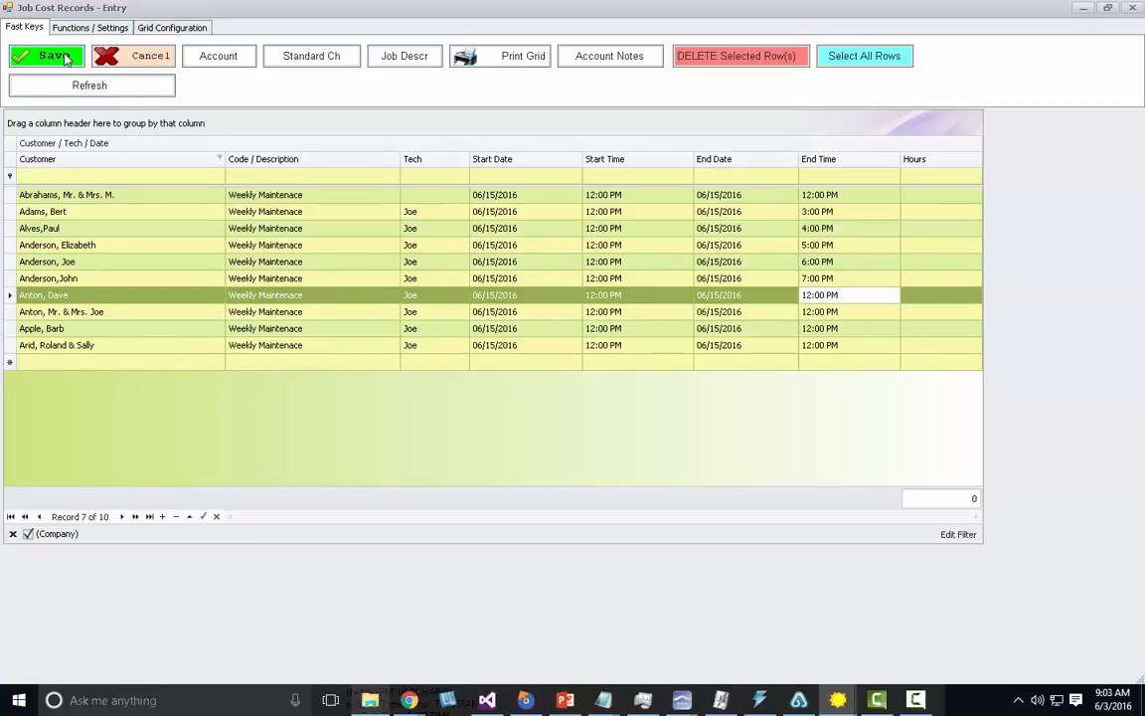
{"action": "left_click", "coordinate": [706, 504]}
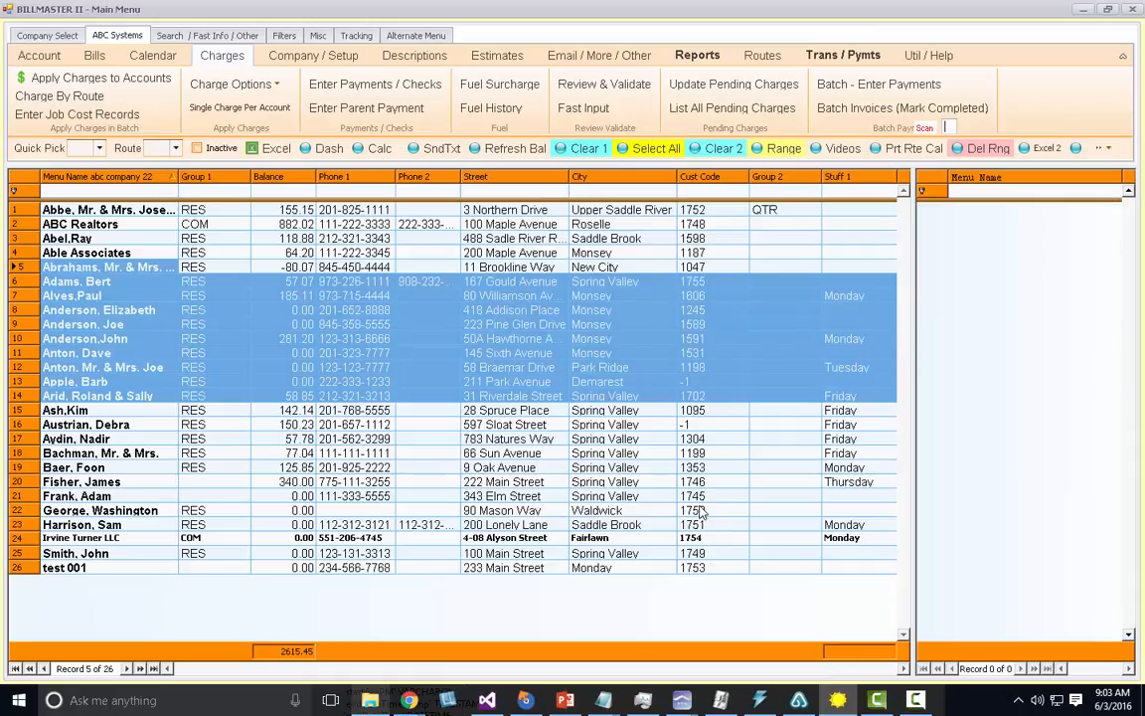
Step: Open the list of existing job costing records, review the recorded hours, and close it without saving
{"action": "left_click", "coordinate": [871, 61]}
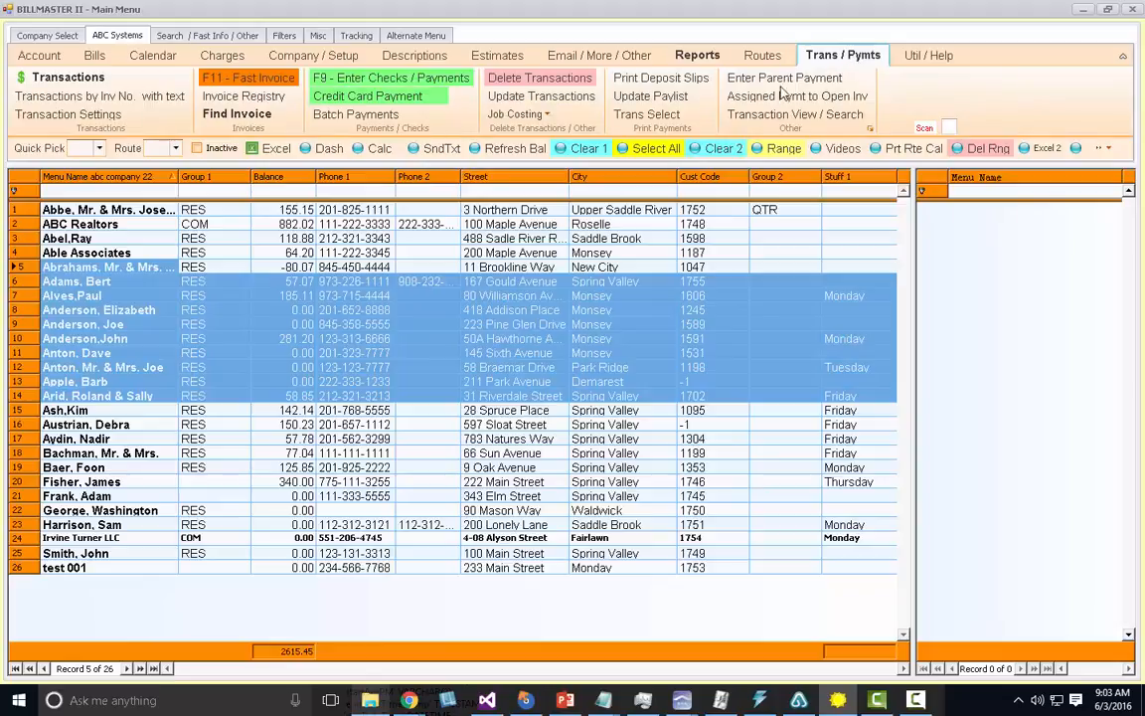
{"action": "left_click", "coordinate": [547, 116]}
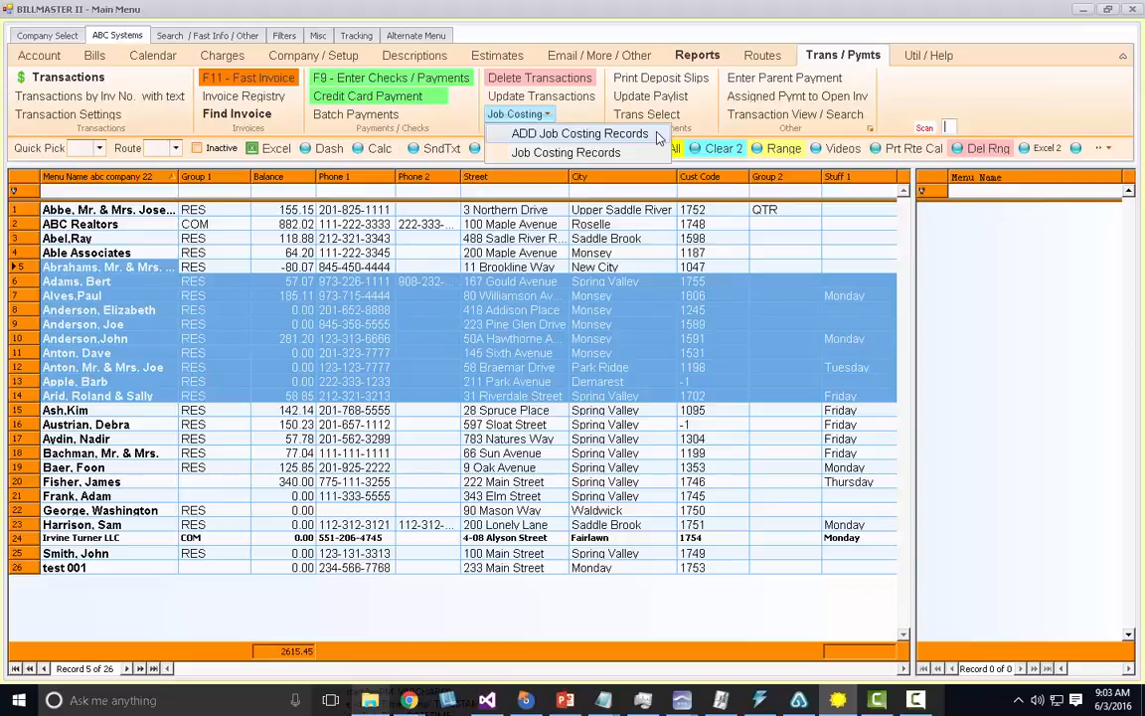
{"action": "left_click", "coordinate": [542, 135]}
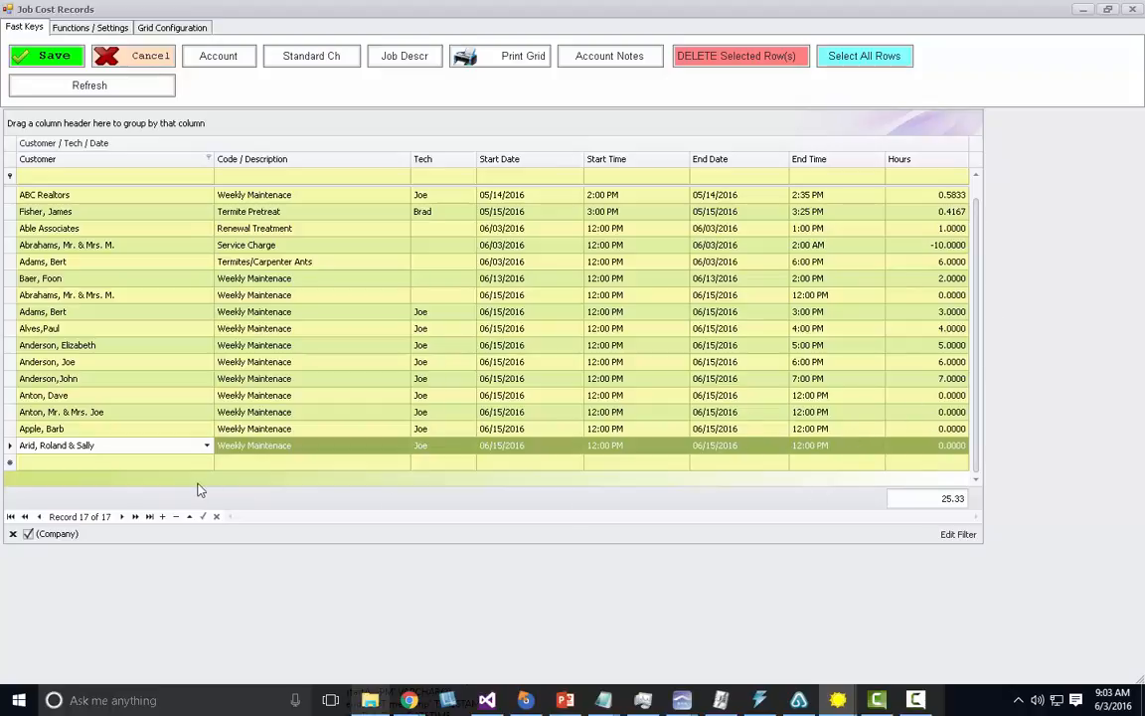
{"action": "left_click", "coordinate": [114, 61]}
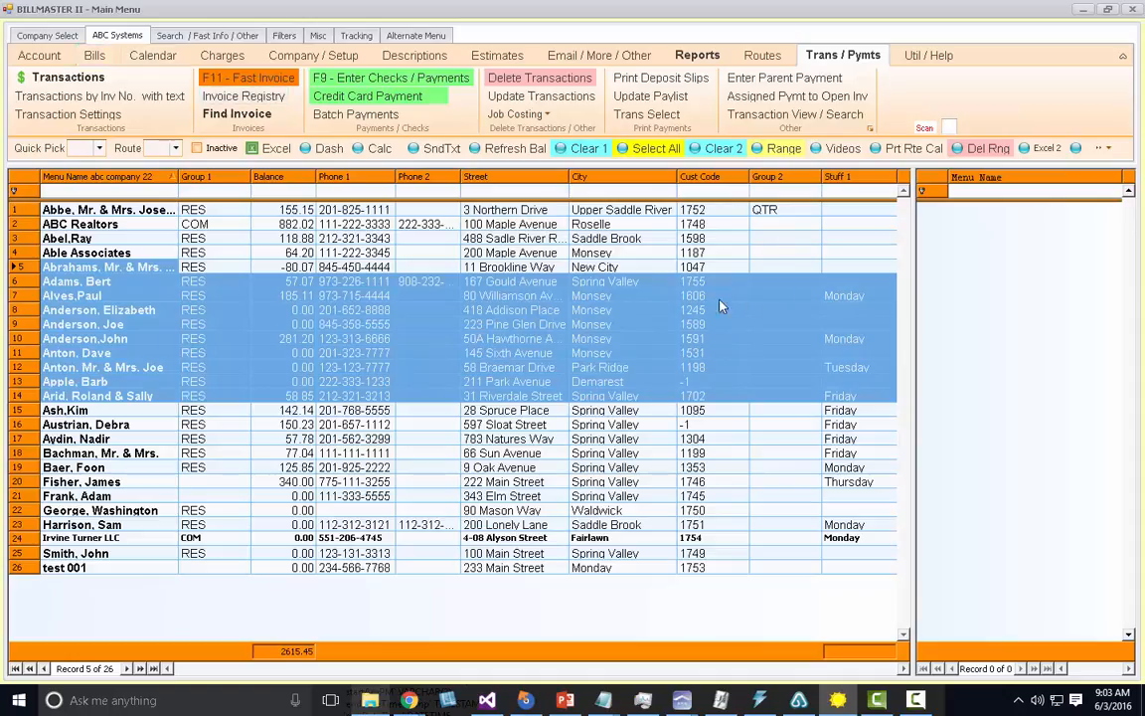
Step: Select the accounts in rows 18, 8, 11 and 17 and open new job cost record entry for them
{"action": "left_click", "coordinate": [198, 453]}
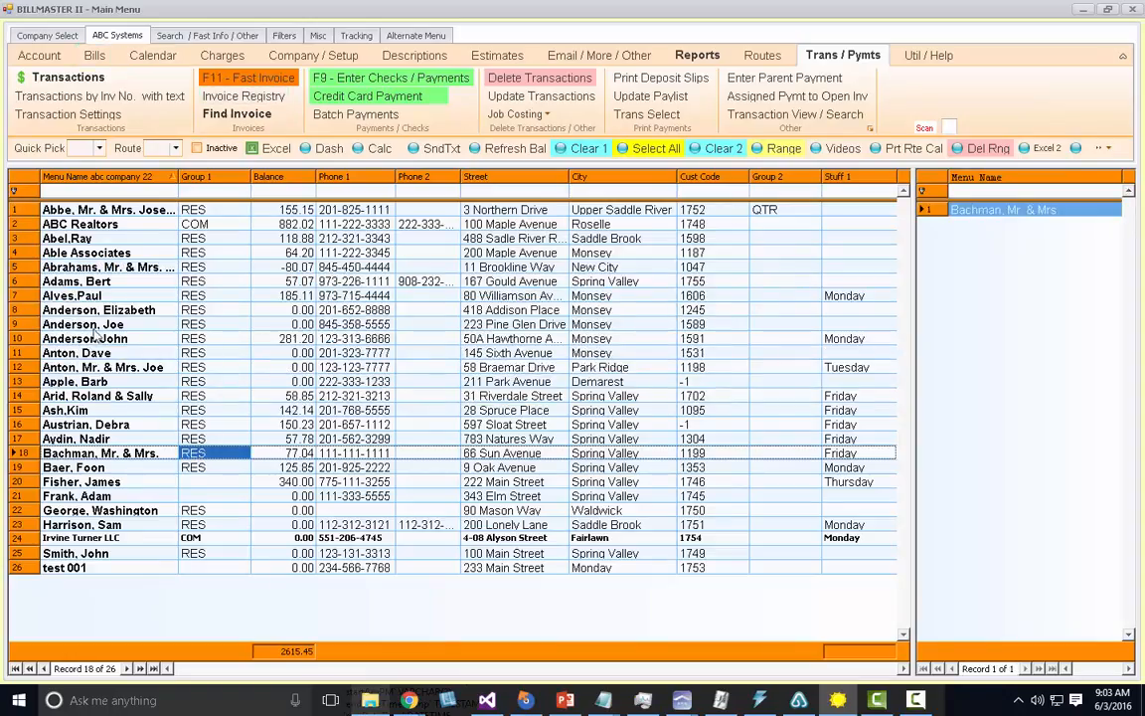
{"action": "left_click", "coordinate": [49, 311]}
{"action": "left_click", "coordinate": [52, 353]}
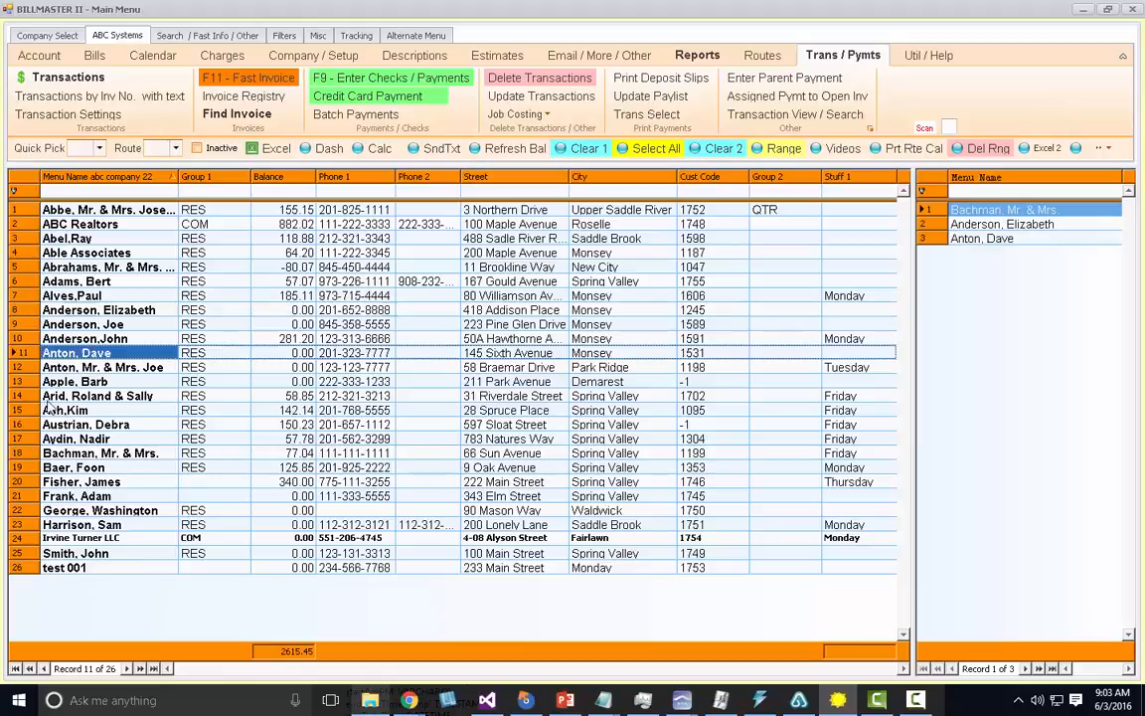
{"action": "left_click", "coordinate": [60, 439]}
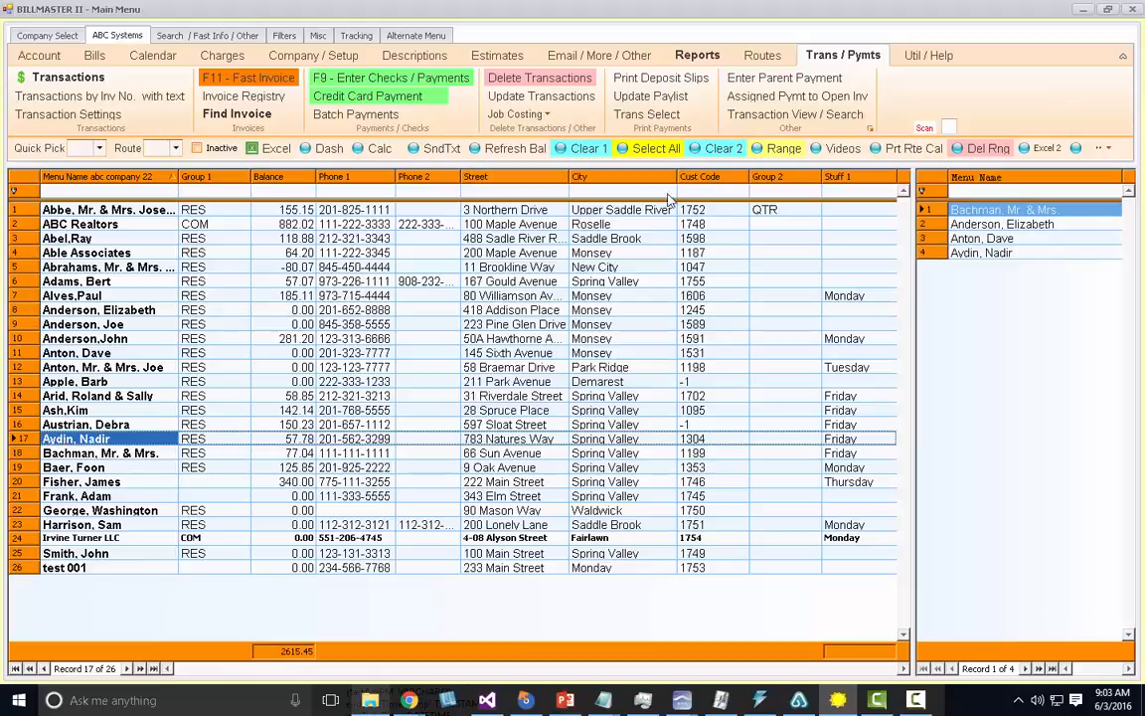
{"action": "left_click", "coordinate": [516, 113]}
{"action": "left_click", "coordinate": [566, 135]}
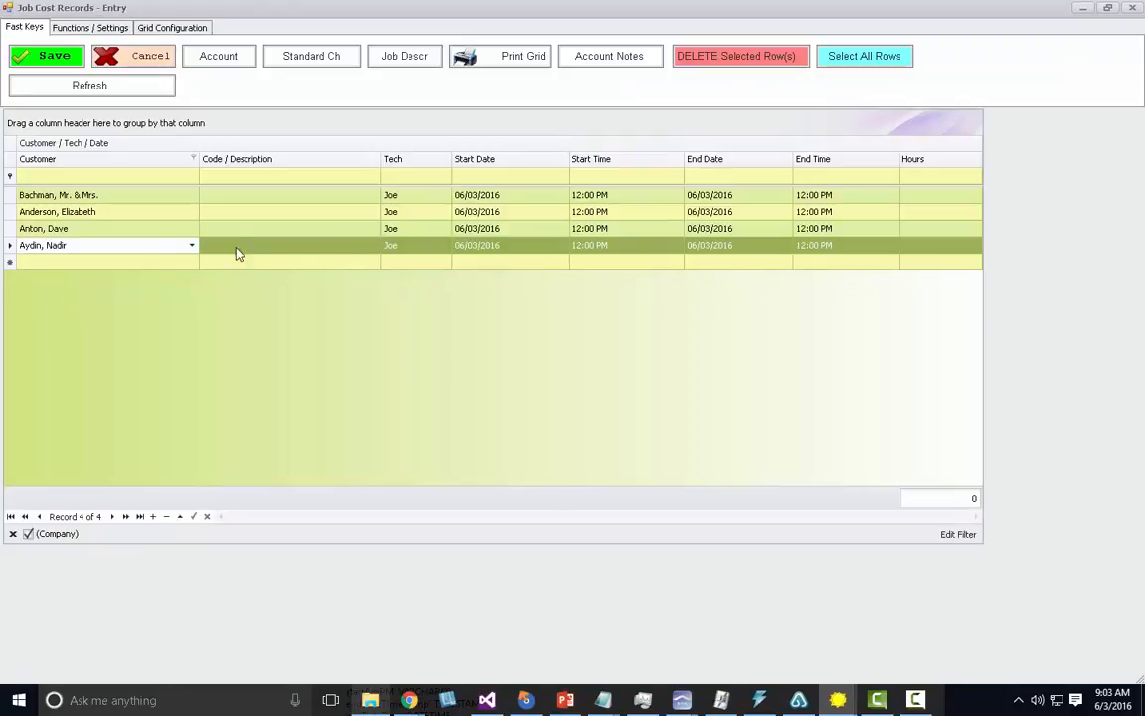
Step: Set the fourth record's description to Weekly Maintenance Charge and the third's to Payment - Thank You, and cancel the job cost entry
{"action": "key", "text": "Tab"}
{"action": "left_click", "coordinate": [370, 245]}
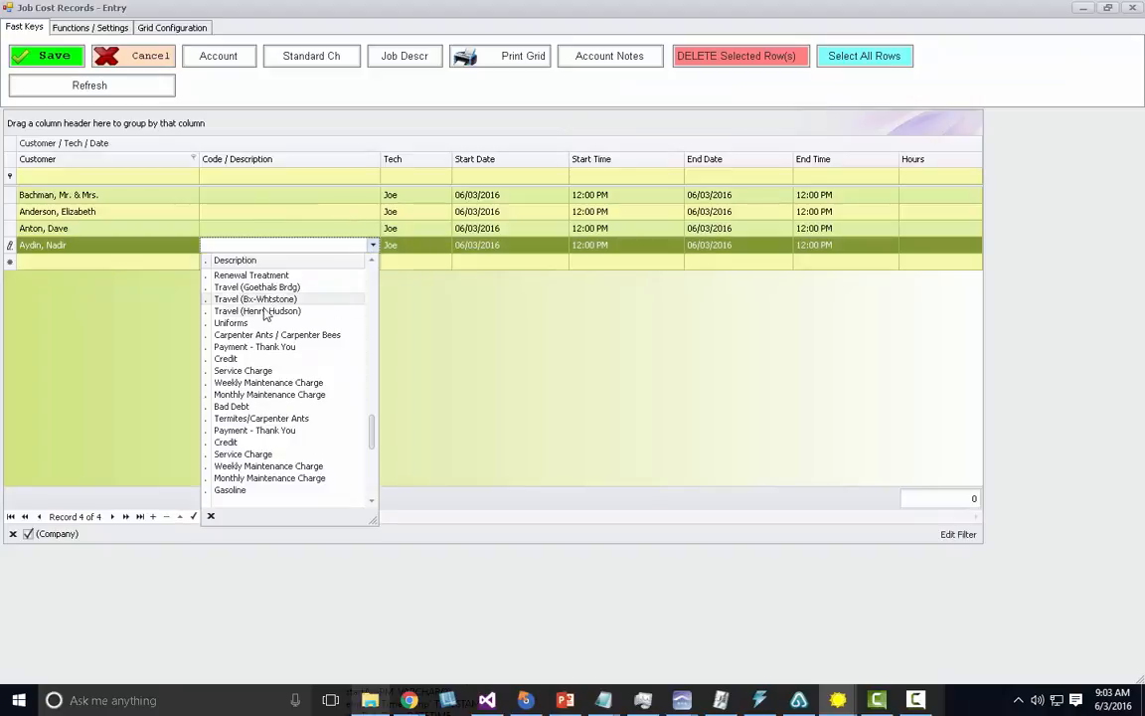
{"action": "left_click", "coordinate": [262, 383]}
{"action": "left_click", "coordinate": [353, 228]}
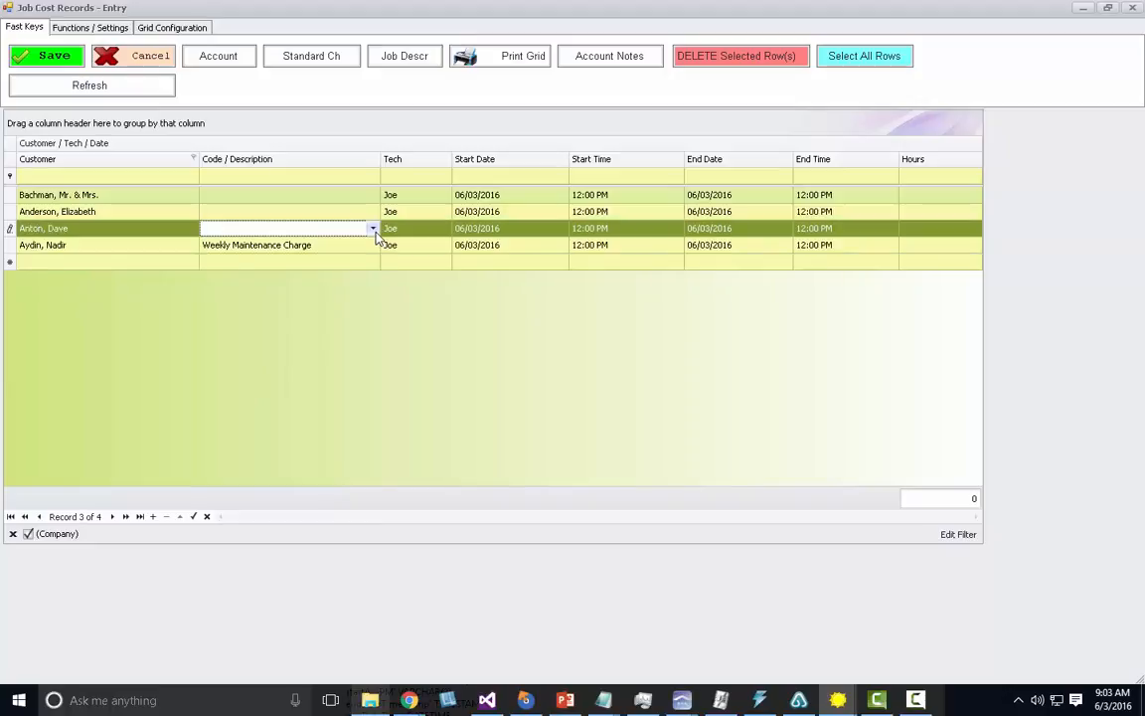
{"action": "left_click", "coordinate": [372, 228]}
{"action": "left_click", "coordinate": [282, 406]}
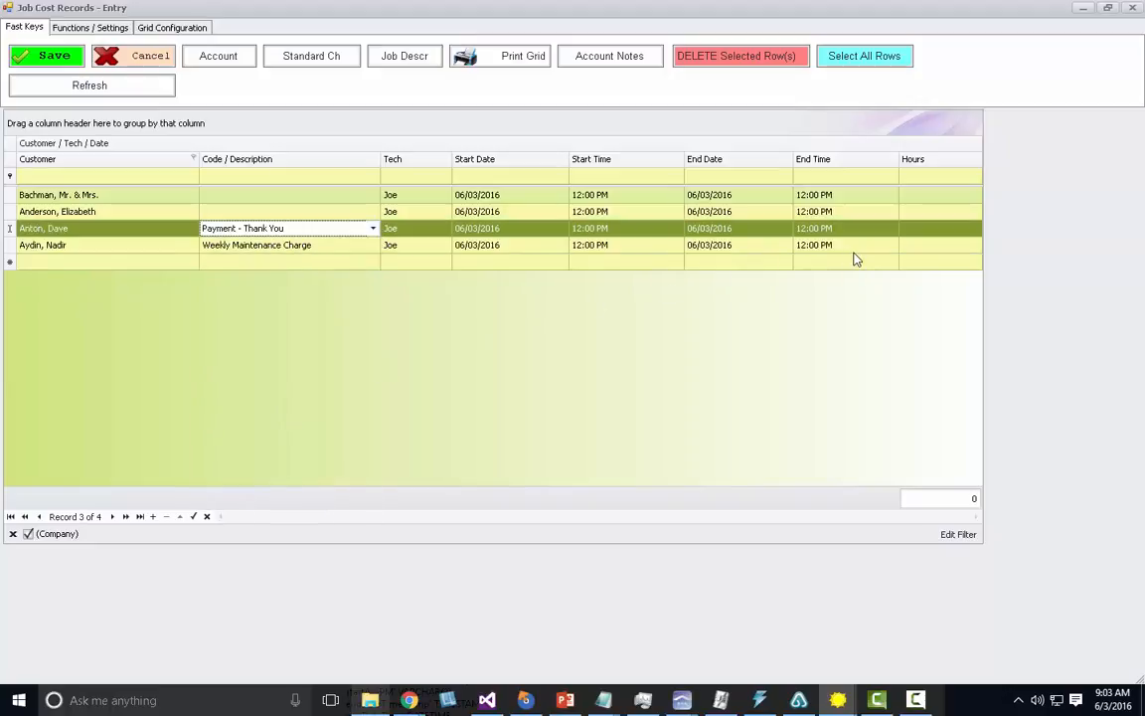
{"action": "left_click", "coordinate": [106, 60]}
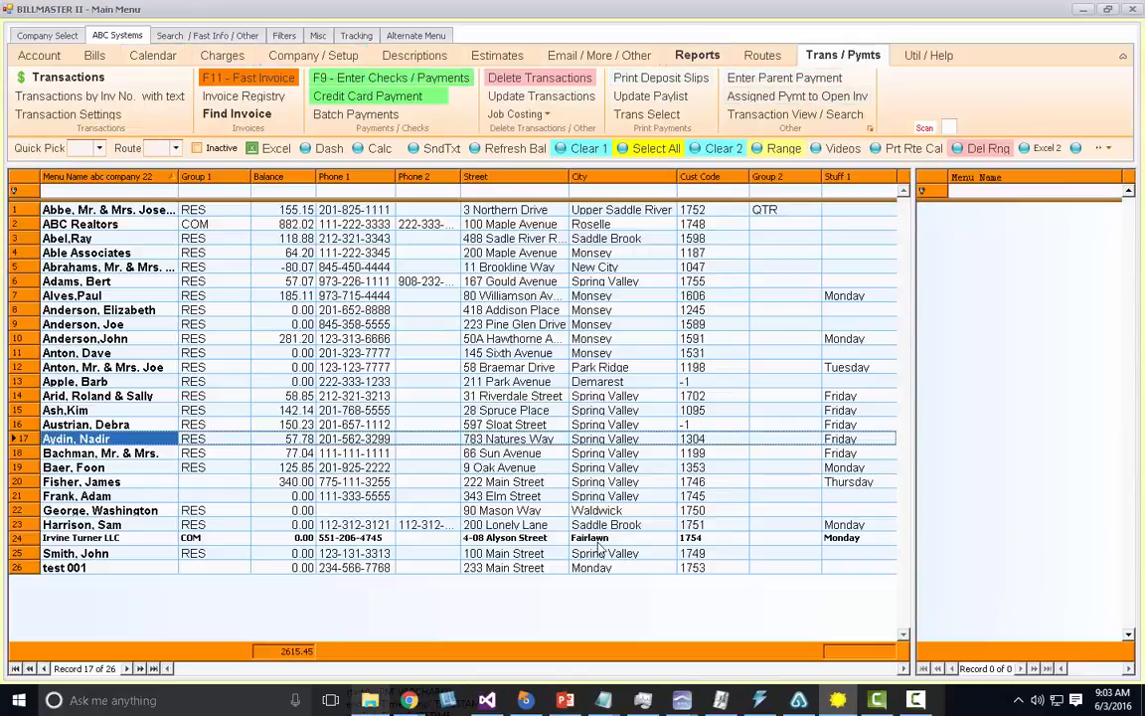
Step: Select all accounts in the company and start the Job Costing Report for them
{"action": "left_click", "coordinate": [651, 150]}
{"action": "left_click", "coordinate": [697, 54]}
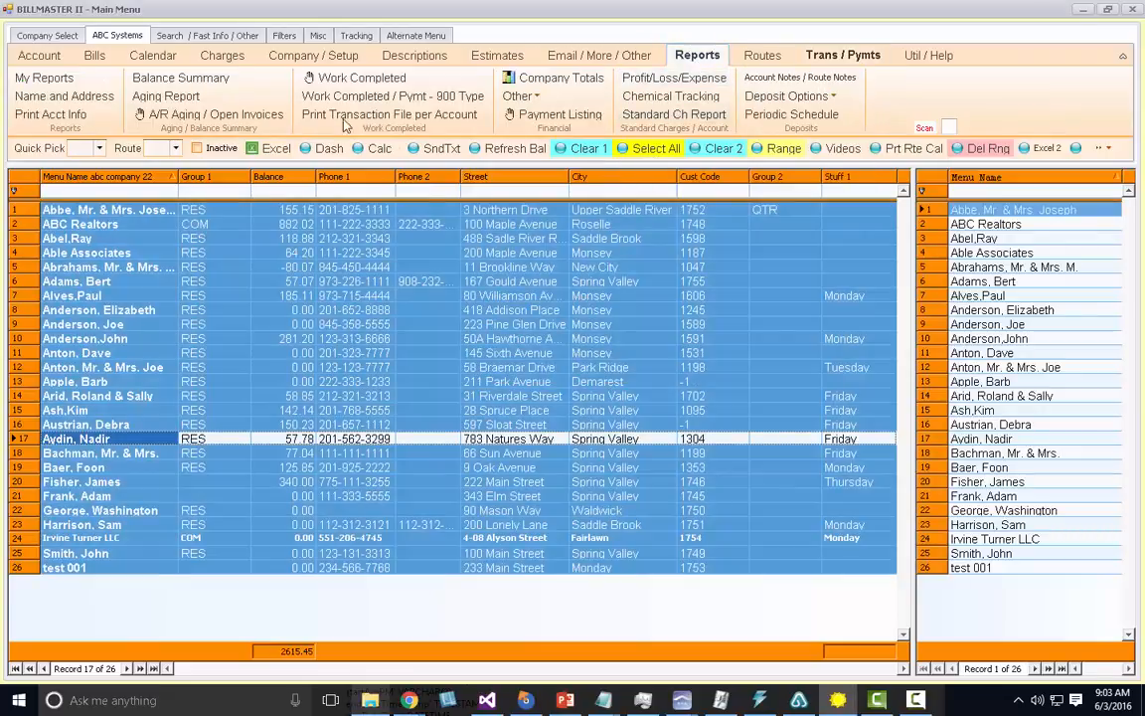
{"action": "left_click", "coordinate": [513, 99]}
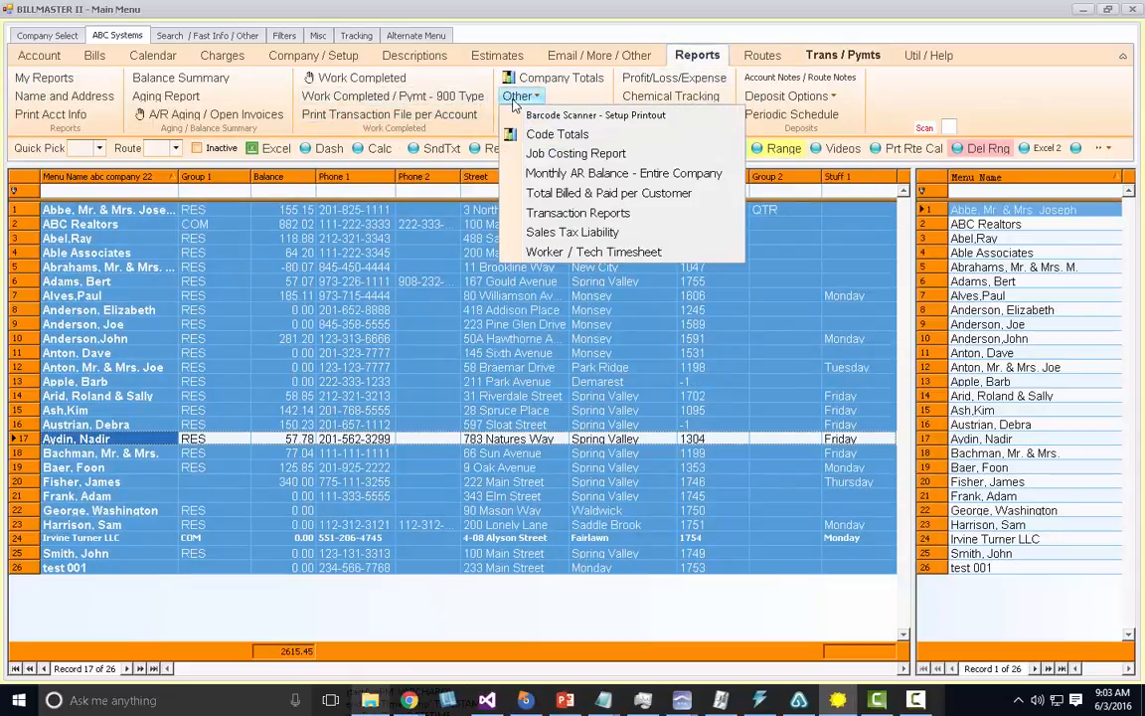
{"action": "left_click", "coordinate": [605, 158]}
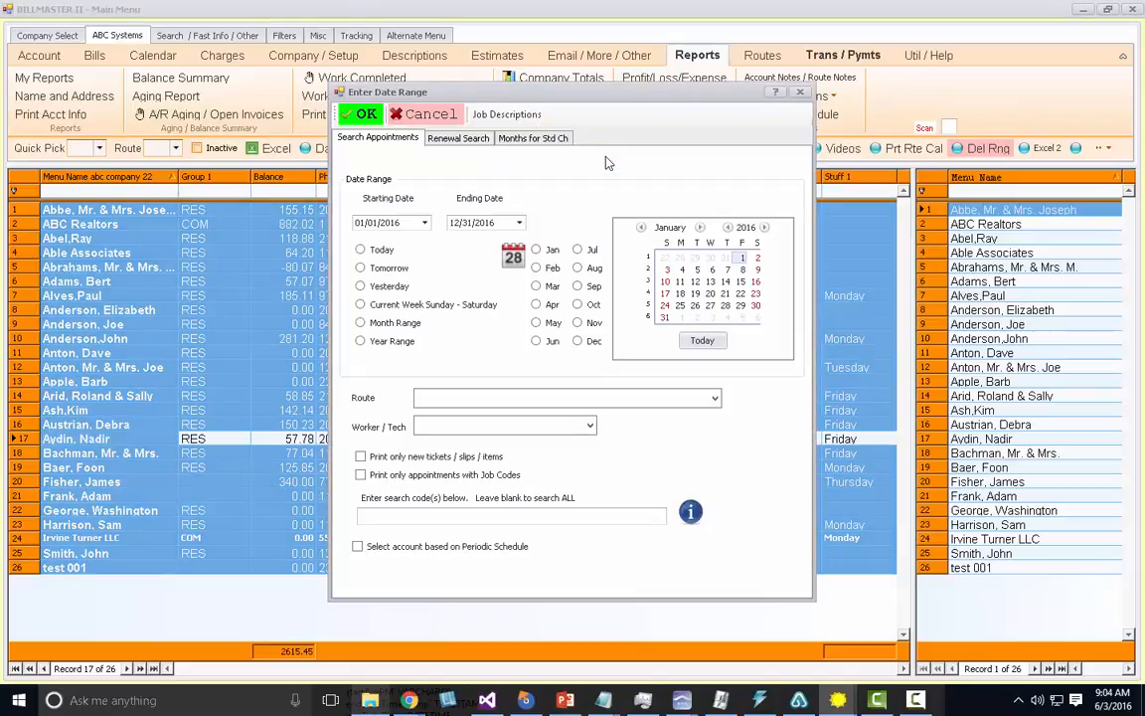
Step: Limit the job costing report to June, generate it in form style 1, review estimated versus actual times, and close the preview
{"action": "left_click", "coordinate": [536, 341]}
{"action": "left_click", "coordinate": [363, 116]}
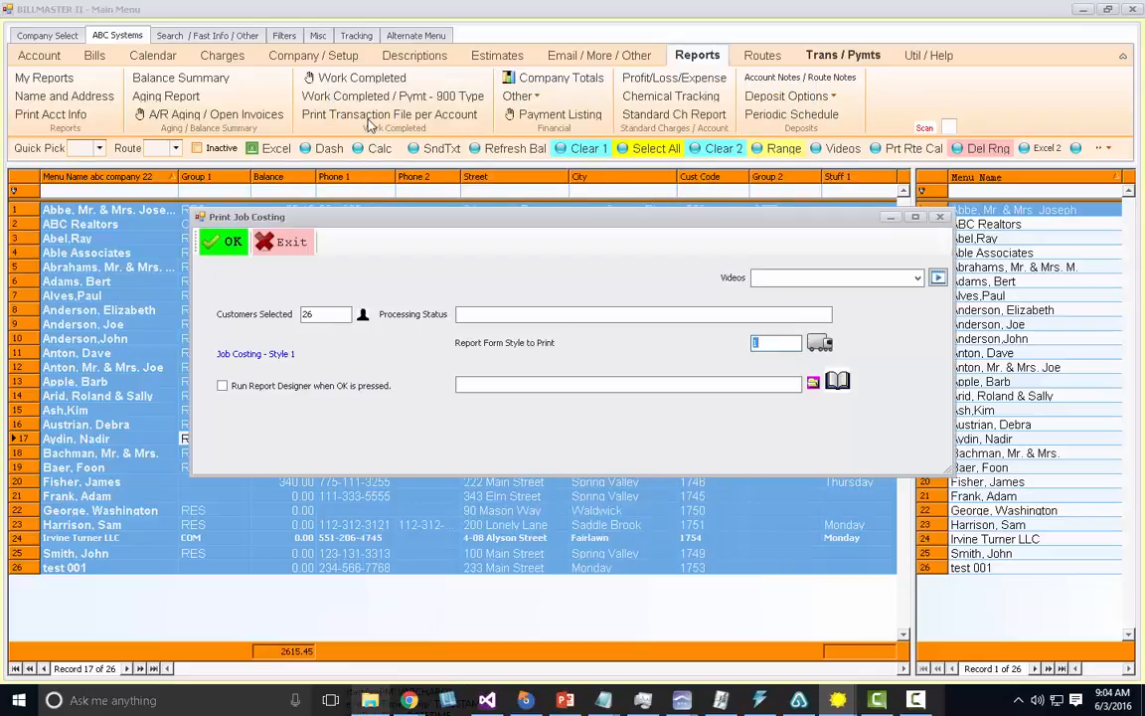
{"action": "left_click", "coordinate": [231, 245]}
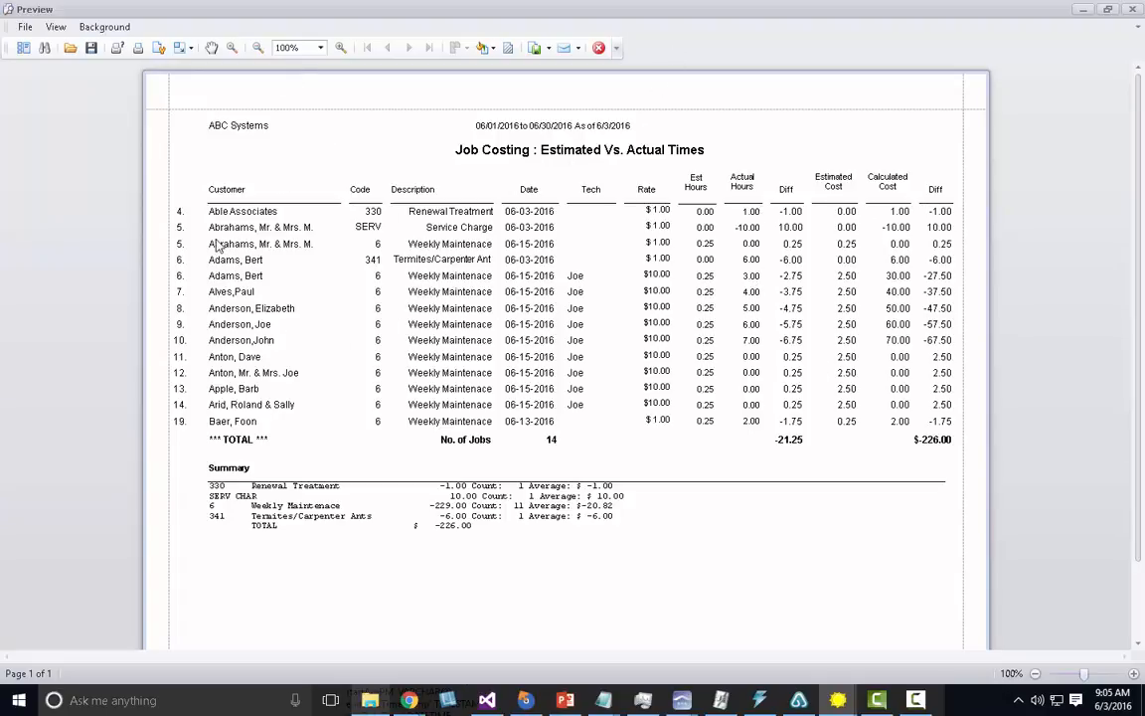
{"action": "left_click", "coordinate": [598, 48]}
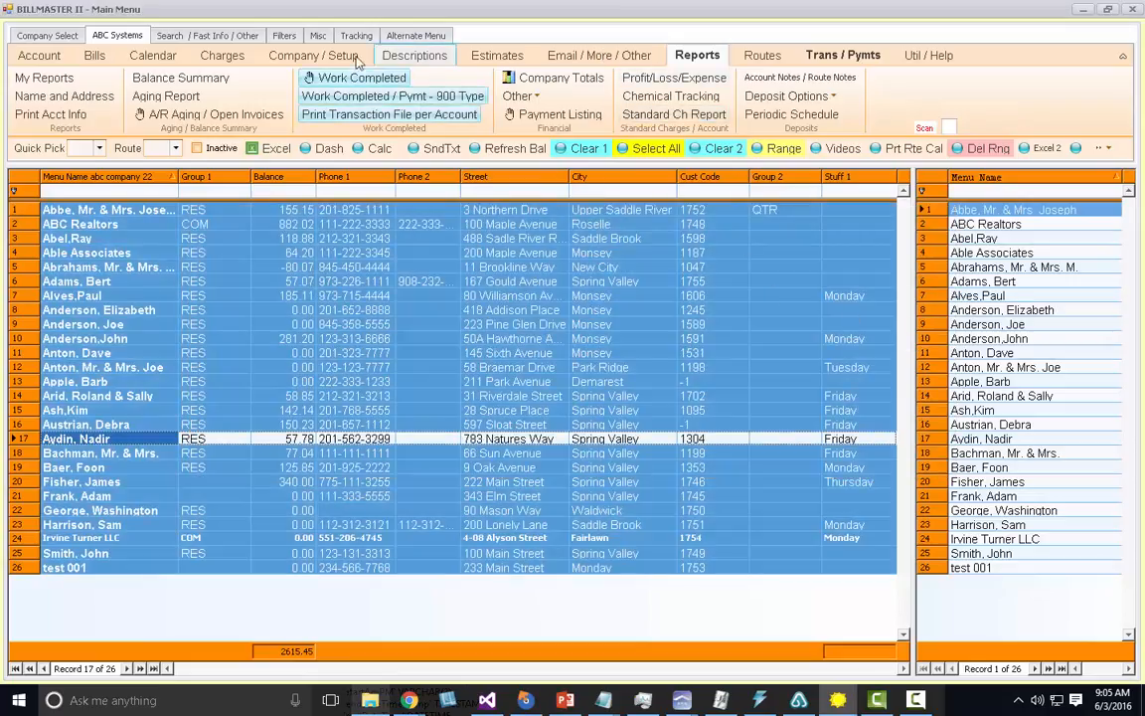
Step: Open the Workers / Technicians setup and examine the rate entered for the first worker
{"action": "left_click", "coordinate": [313, 55]}
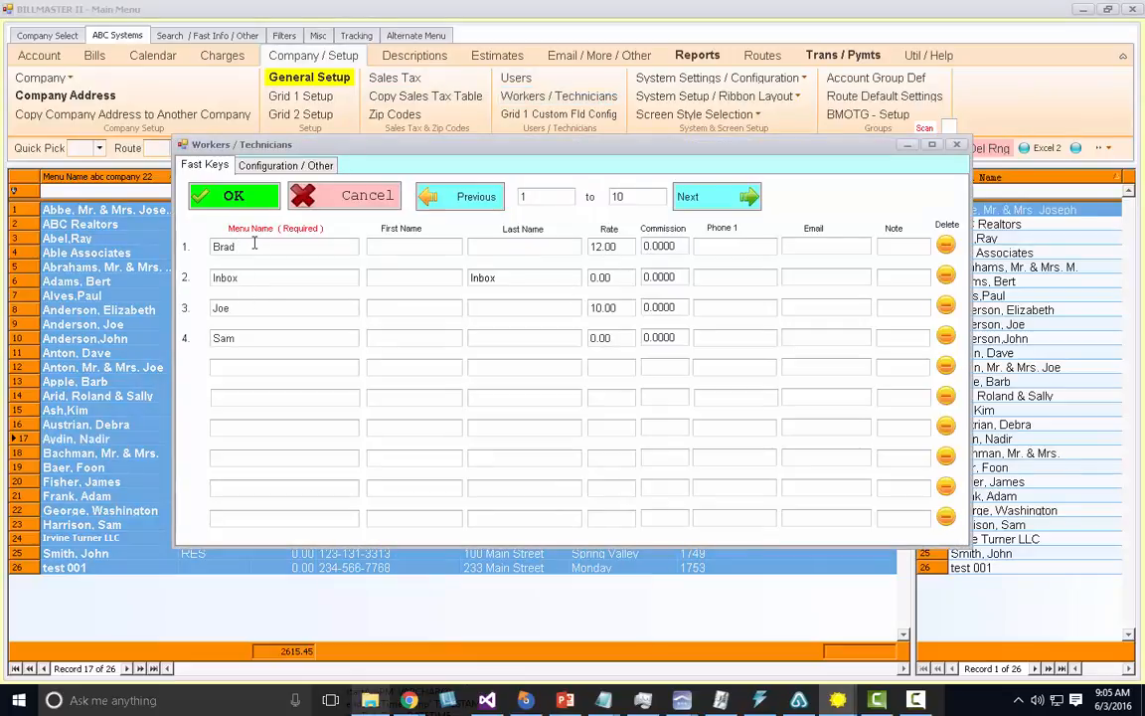
{"action": "left_click_drag", "start_coordinate": [234, 250], "coordinate": [207, 253]}
{"action": "left_click_drag", "start_coordinate": [625, 251], "coordinate": [592, 250]}
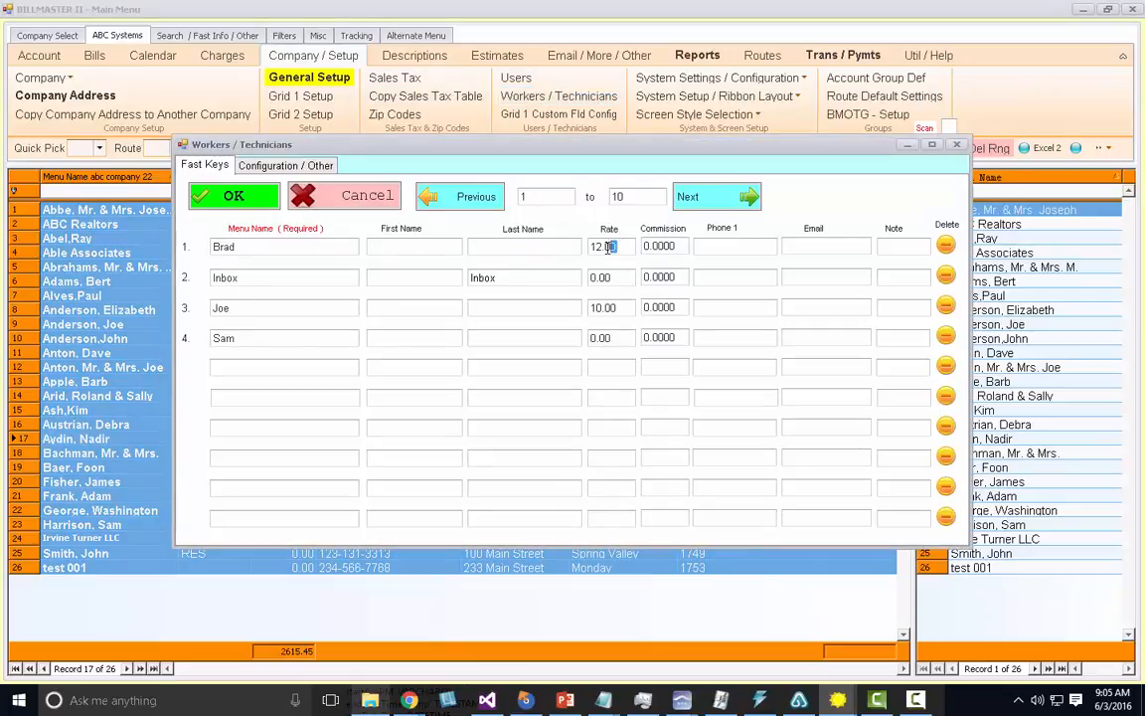